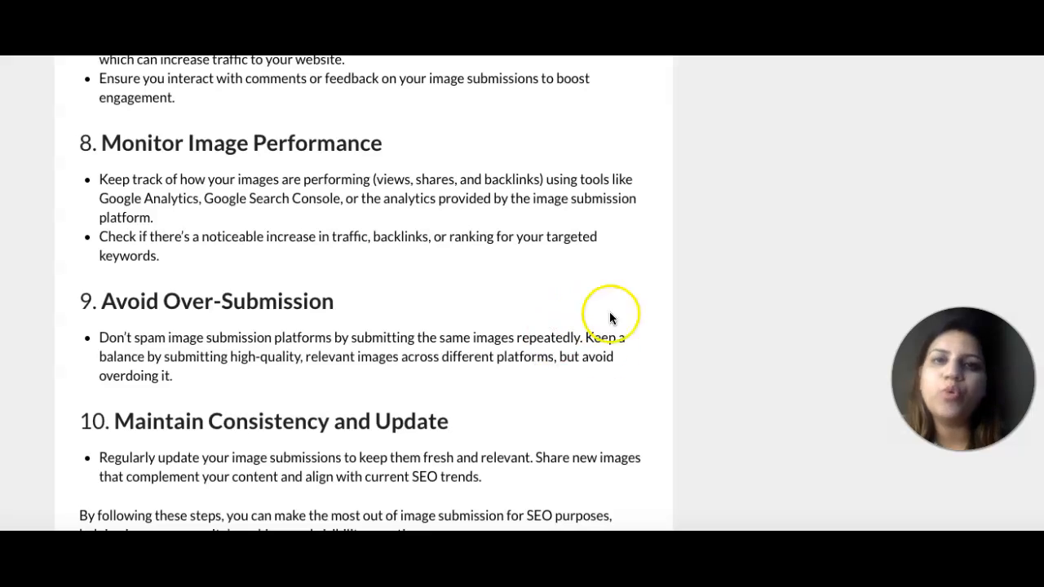
scroll(563, 383, "down", 3)
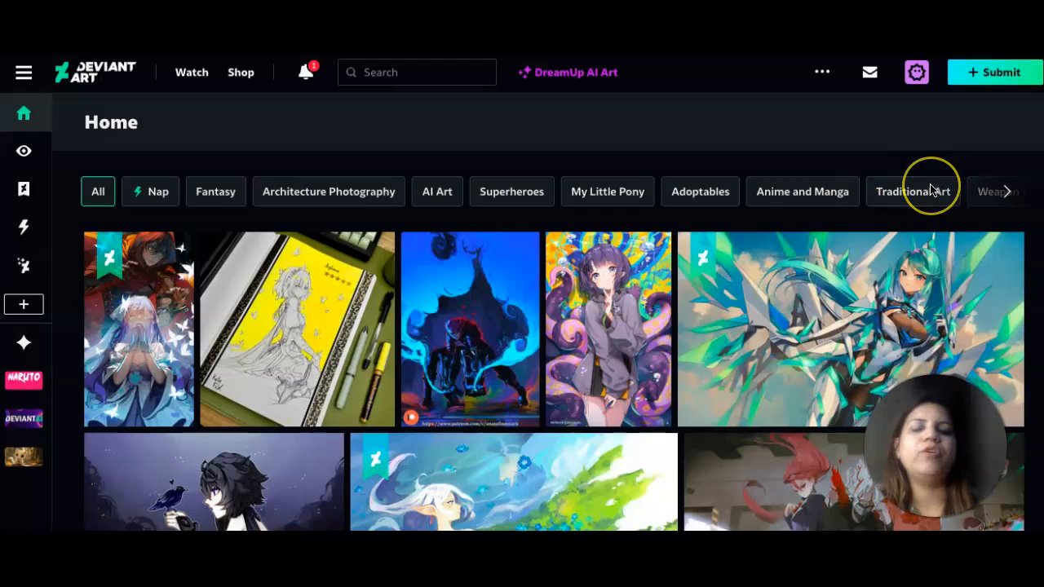
Step: Switch to DeviantArt and start a new Deviation submission
left_click(966, 81)
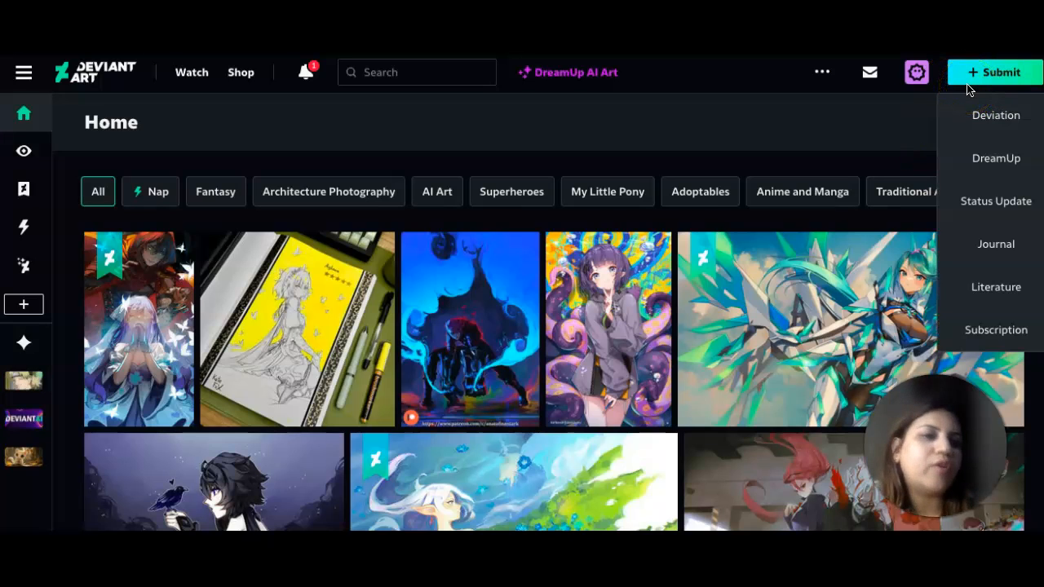
mouse_move(984, 118)
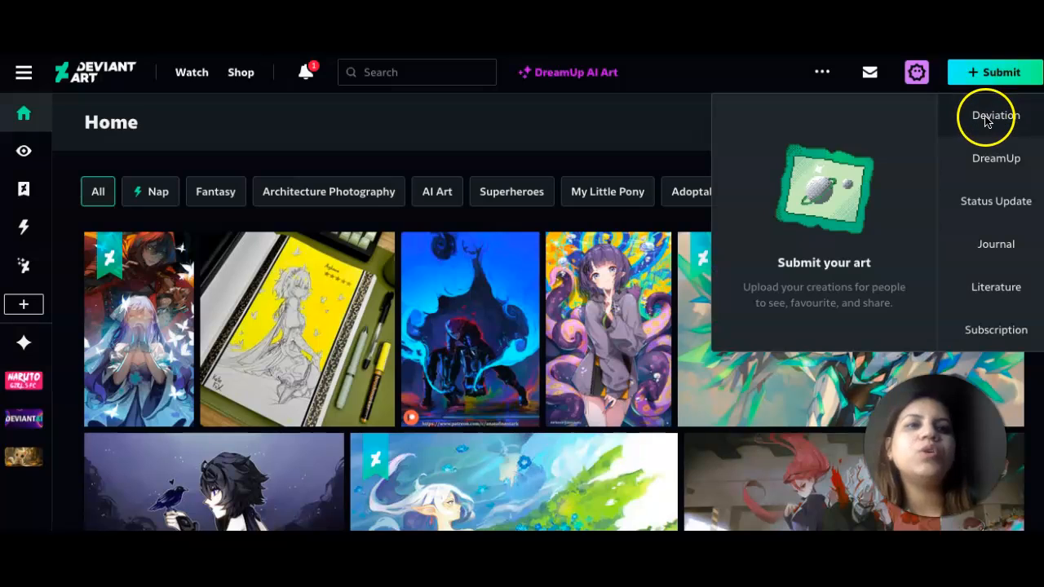
mouse_move(985, 163)
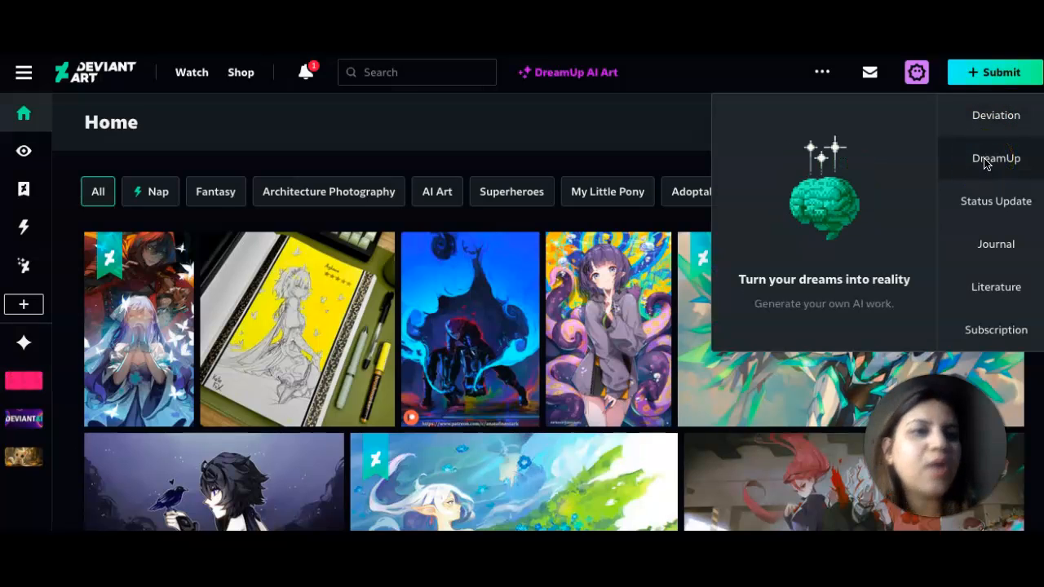
mouse_move(991, 206)
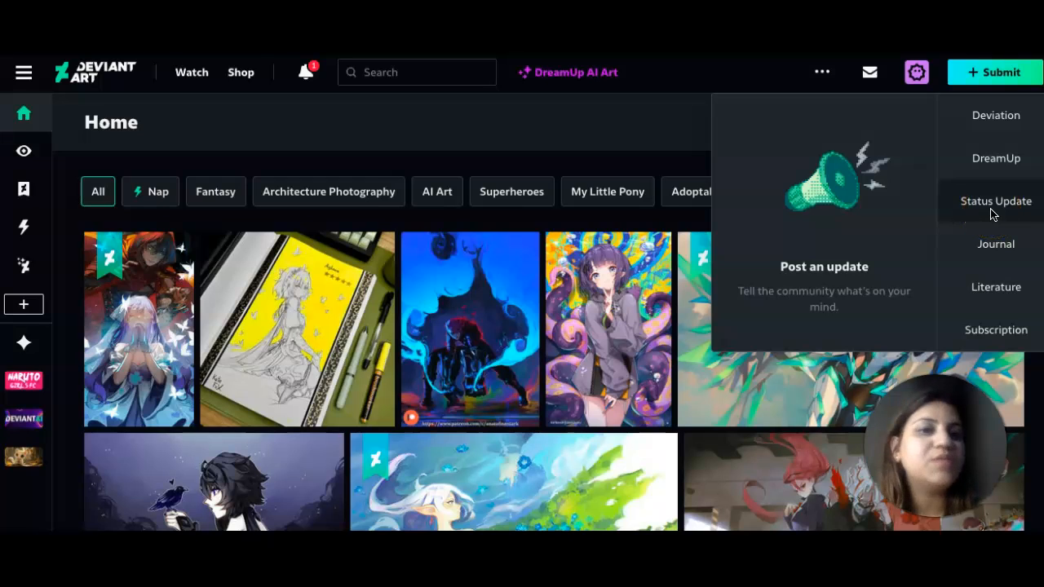
mouse_move(991, 306)
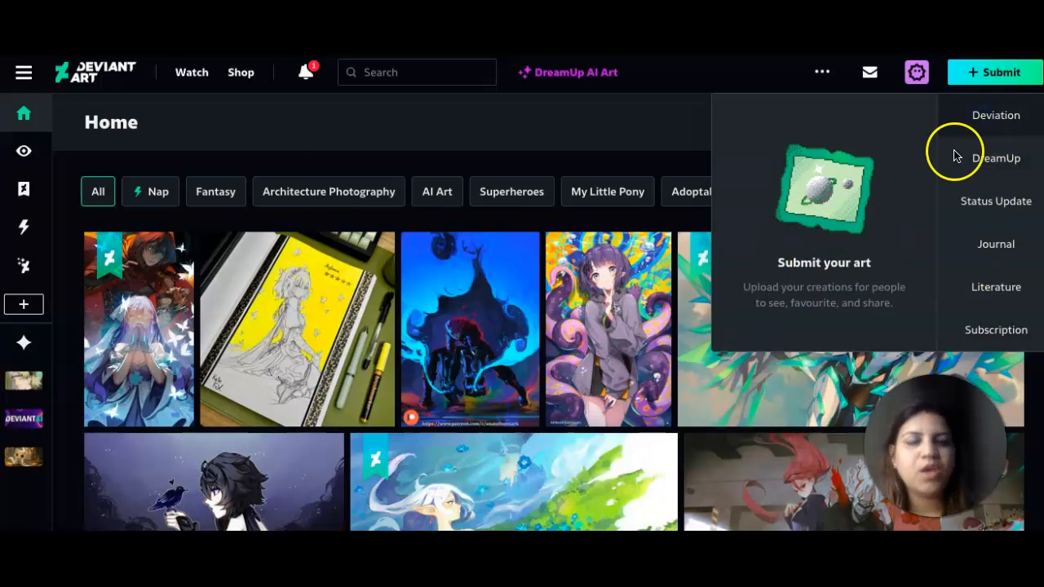
left_click(995, 118)
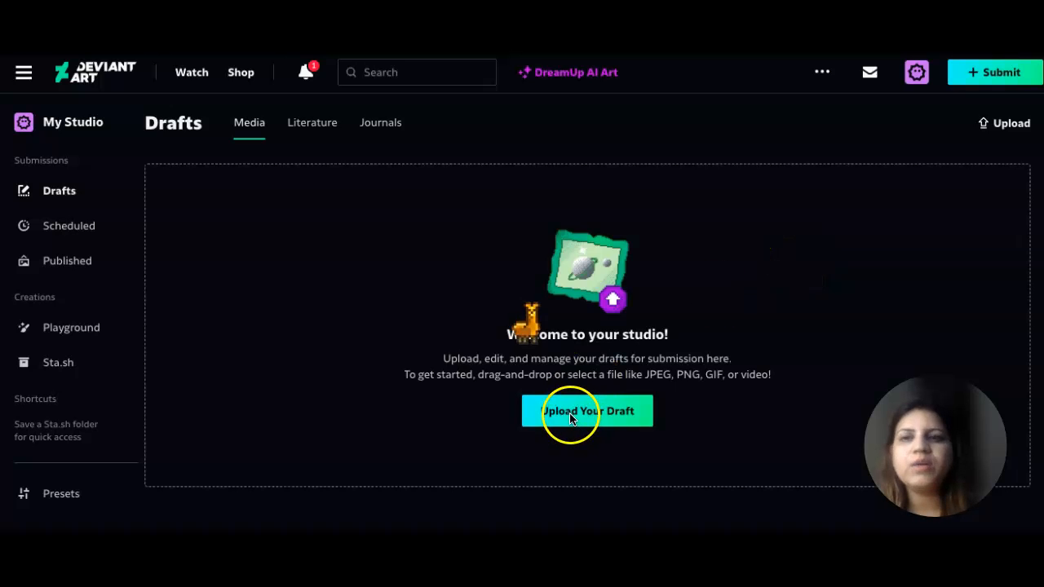
Step: Upload image submission sites 2025.jpeg from the Desktop as a draft and leave its submission form
left_click(575, 412)
left_click(509, 405)
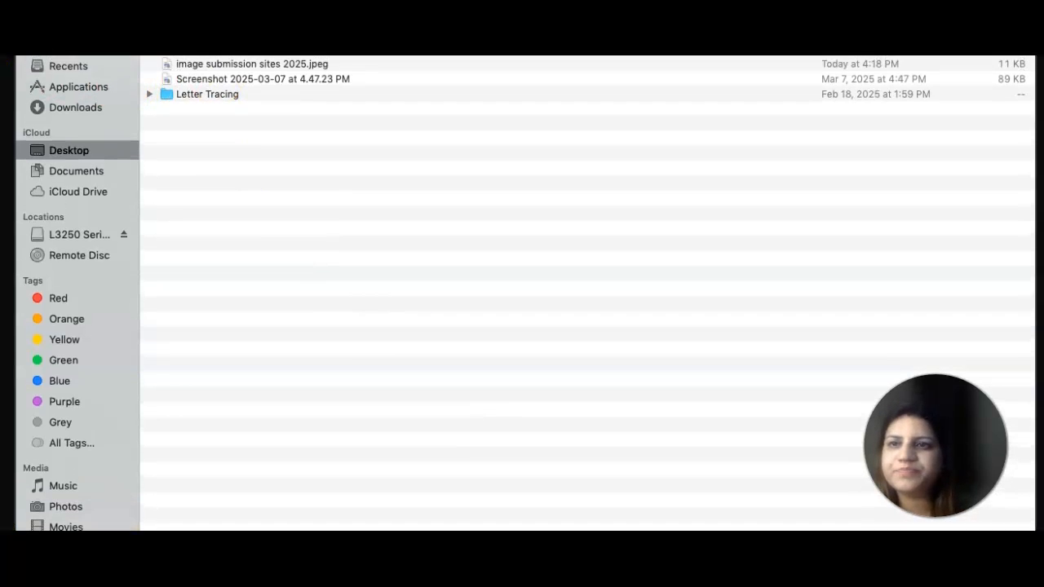
left_click(174, 65)
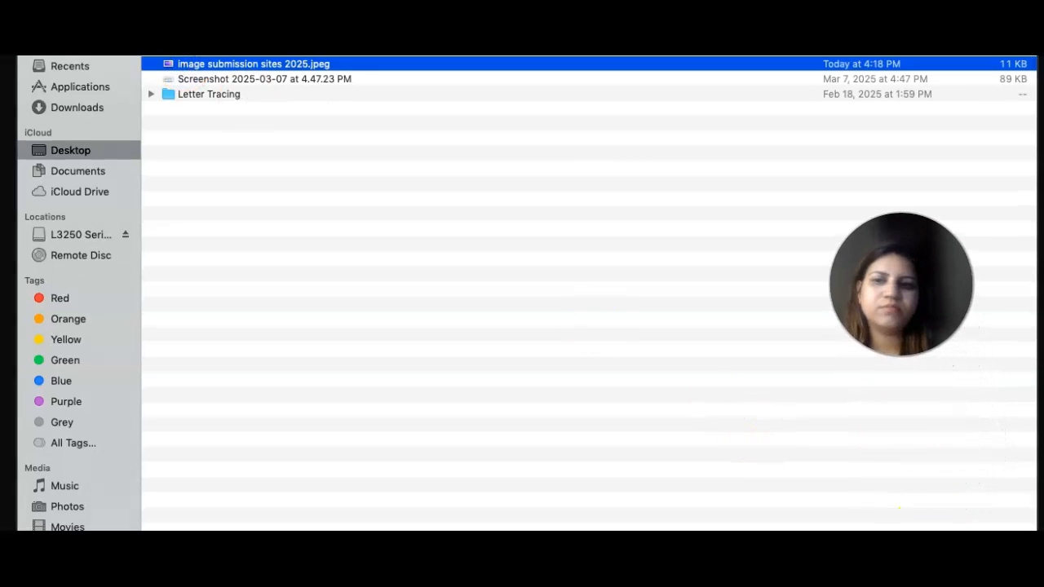
scroll(589, 293, "down", 1)
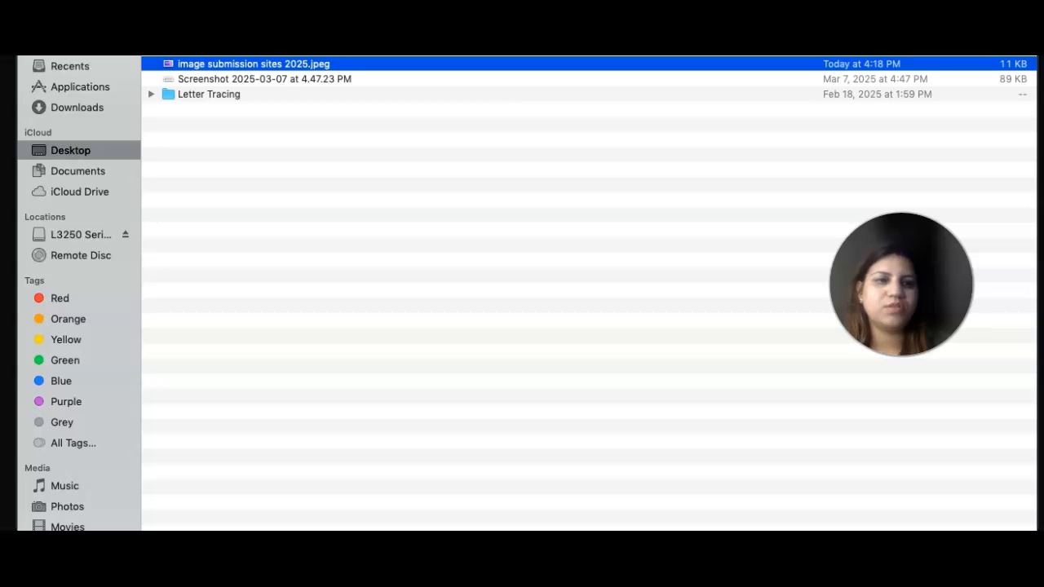
left_click(787, 478)
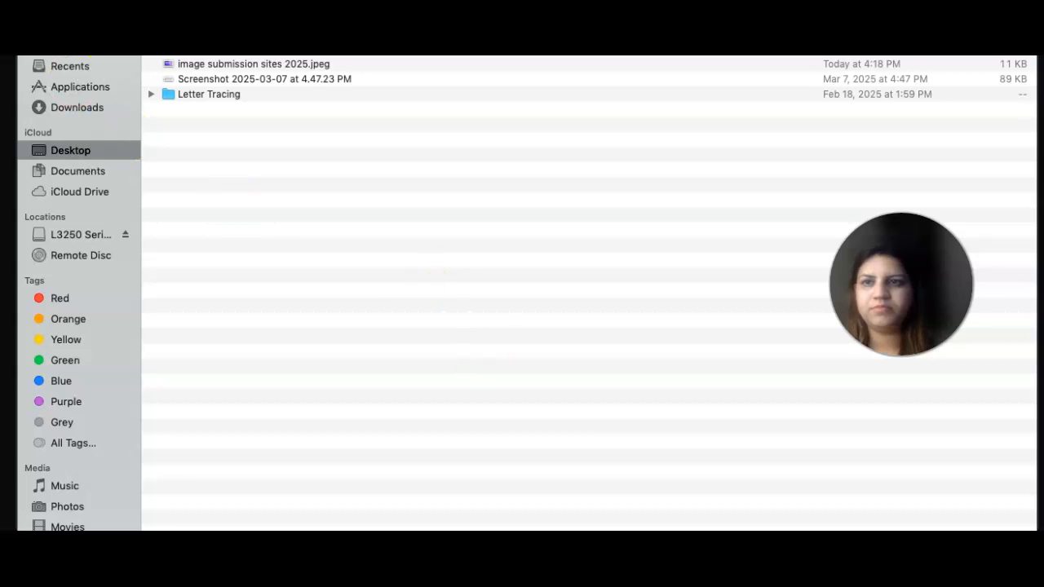
left_click(193, 63)
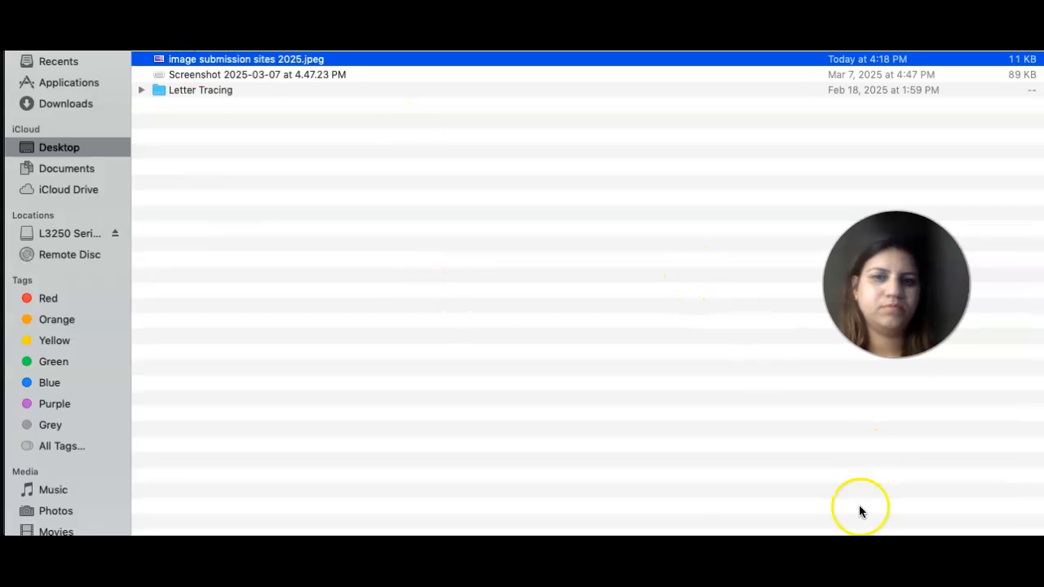
scroll(854, 529, "down", 2)
key("Return")
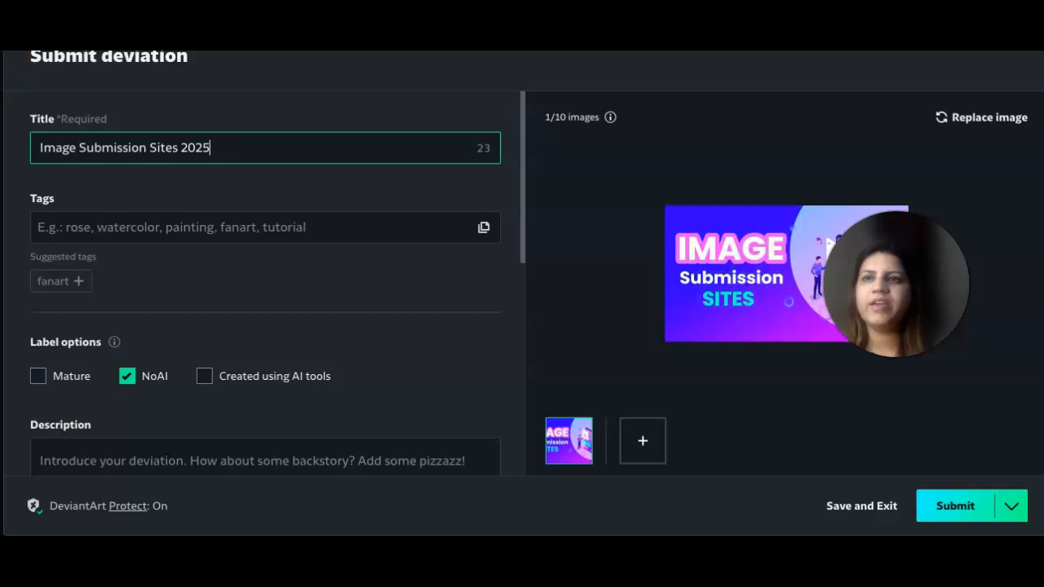
left_click(3, 55)
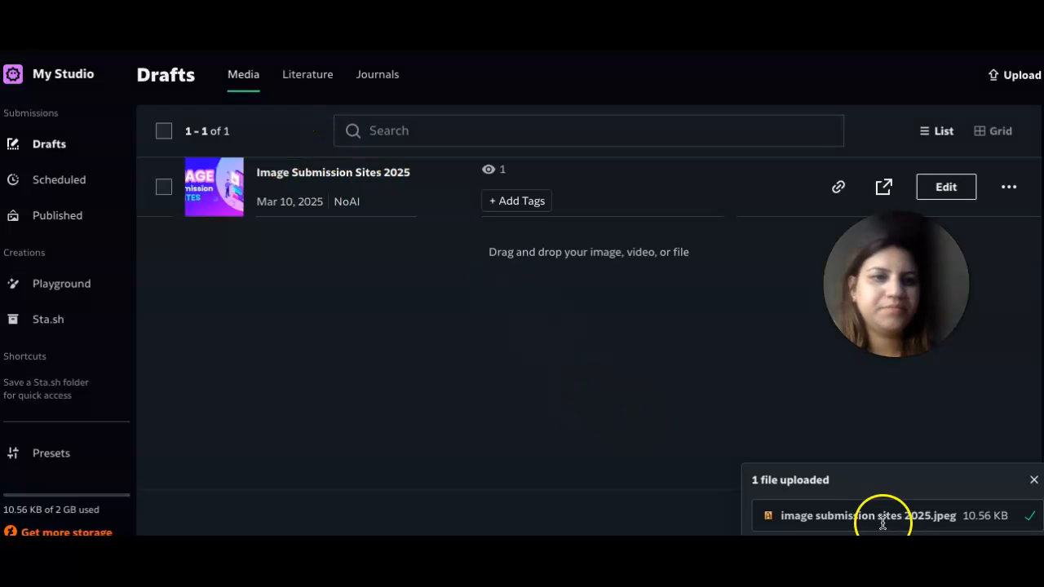
Step: Open the Image Submission Sites 2025 draft for editing and add the tag image_submission
left_click(945, 195)
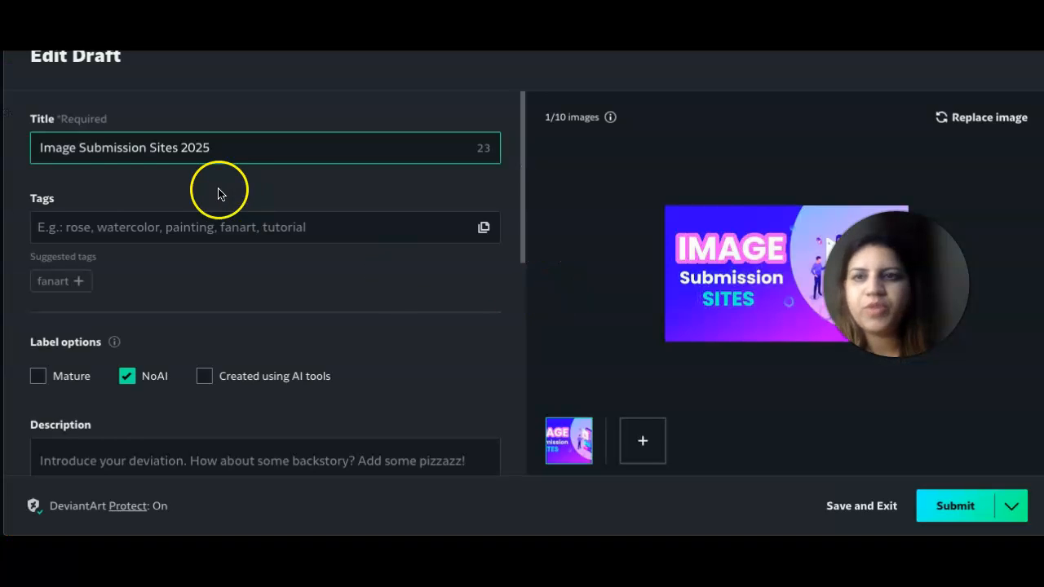
triple_click(96, 146)
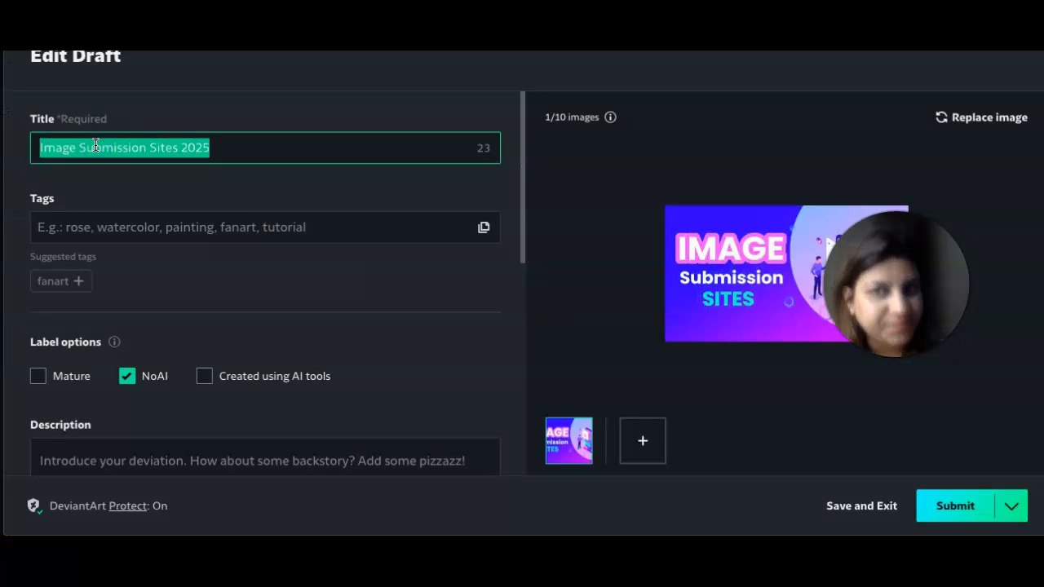
left_click(86, 226)
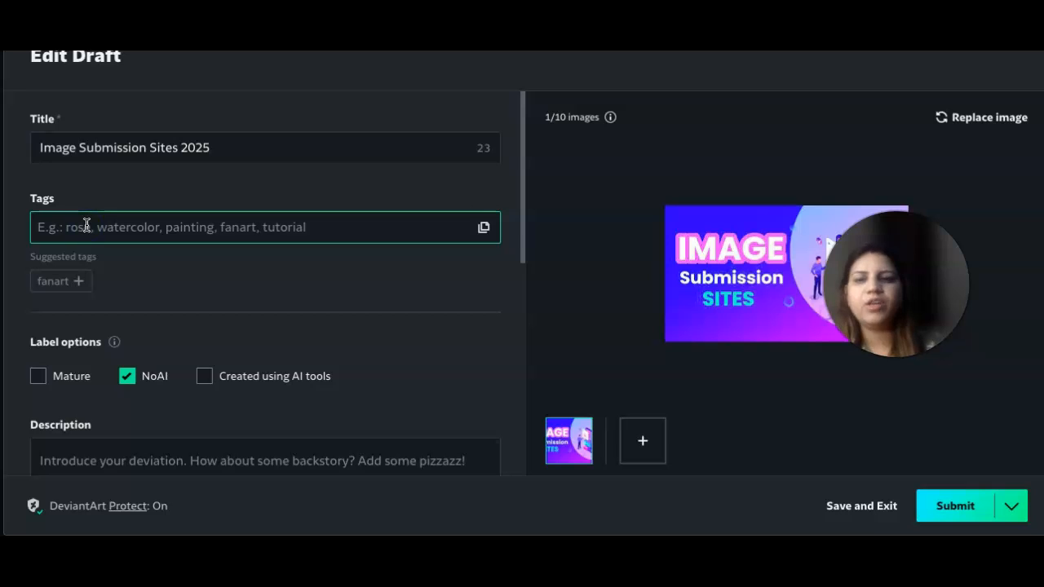
type("image")
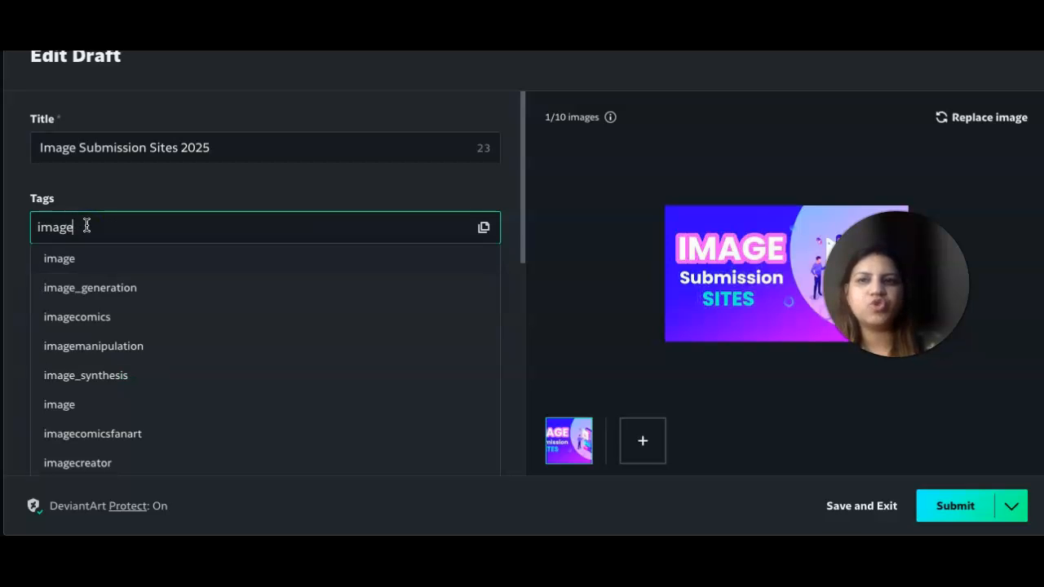
type("_")
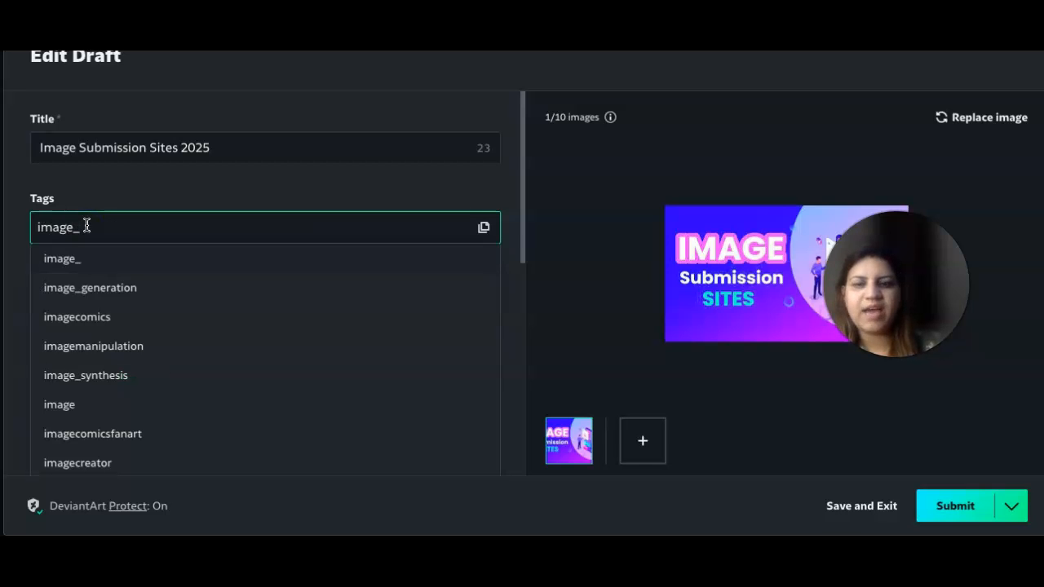
type("submission")
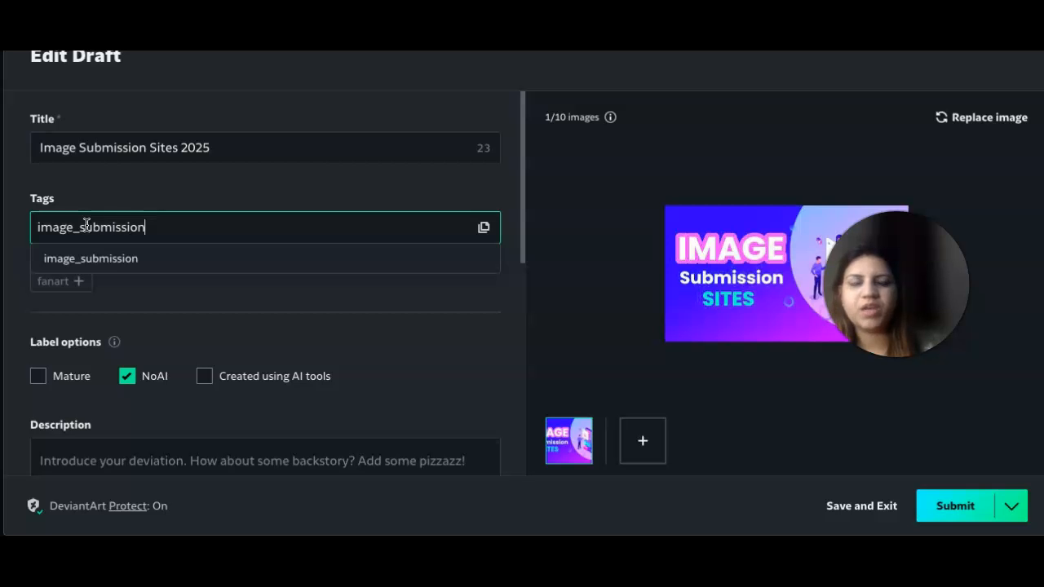
key("Return")
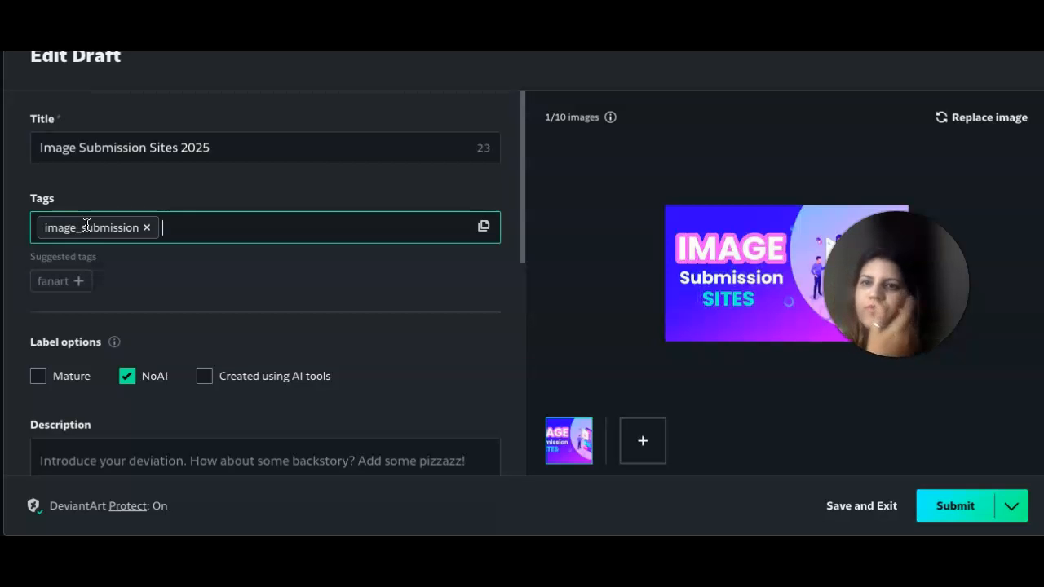
Step: Copy the first two sentences of the blog article's introduction into the draft's description
scroll(171, 366, "down", 3)
left_click(81, 230)
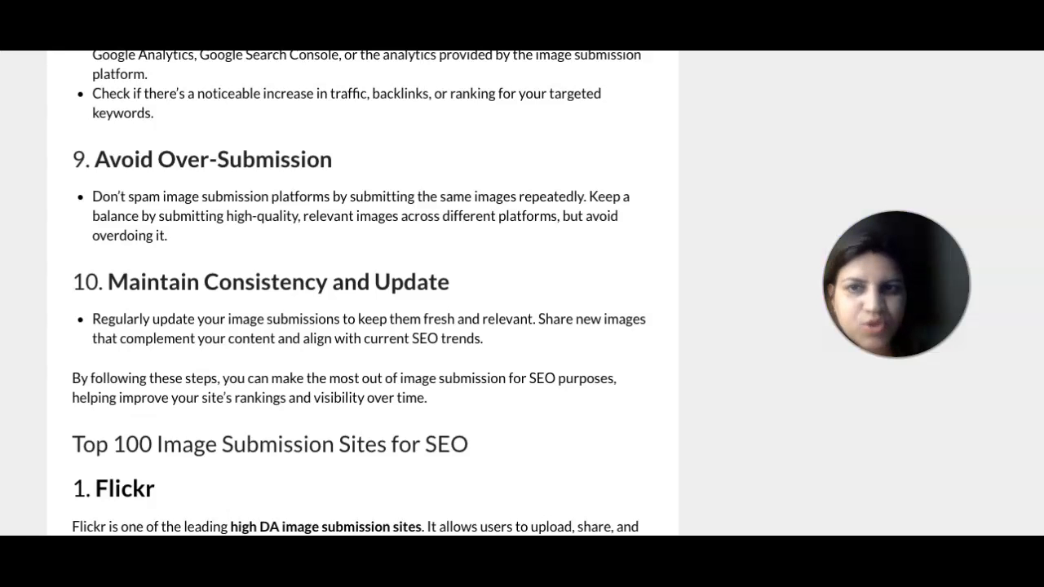
scroll(310, 182, "up", 15)
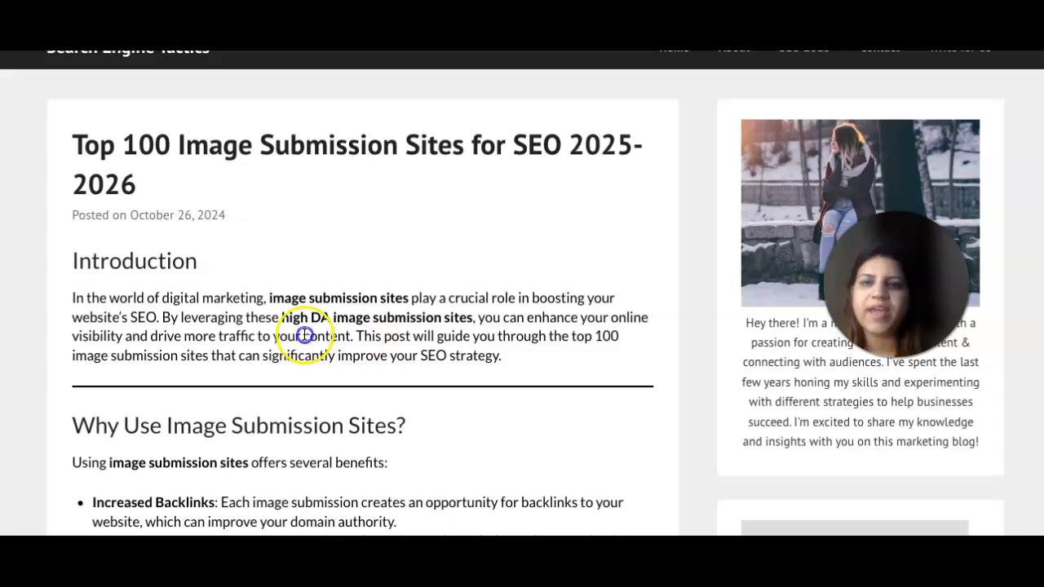
left_click_drag(353, 336, 74, 297)
key("ctrl+c")
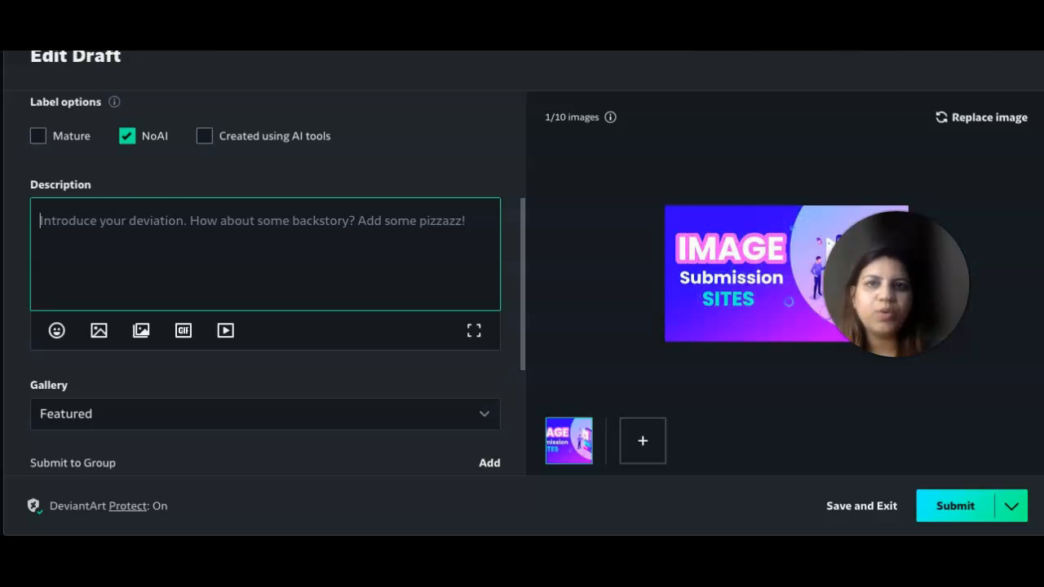
left_click(87, 235)
key("ctrl+v")
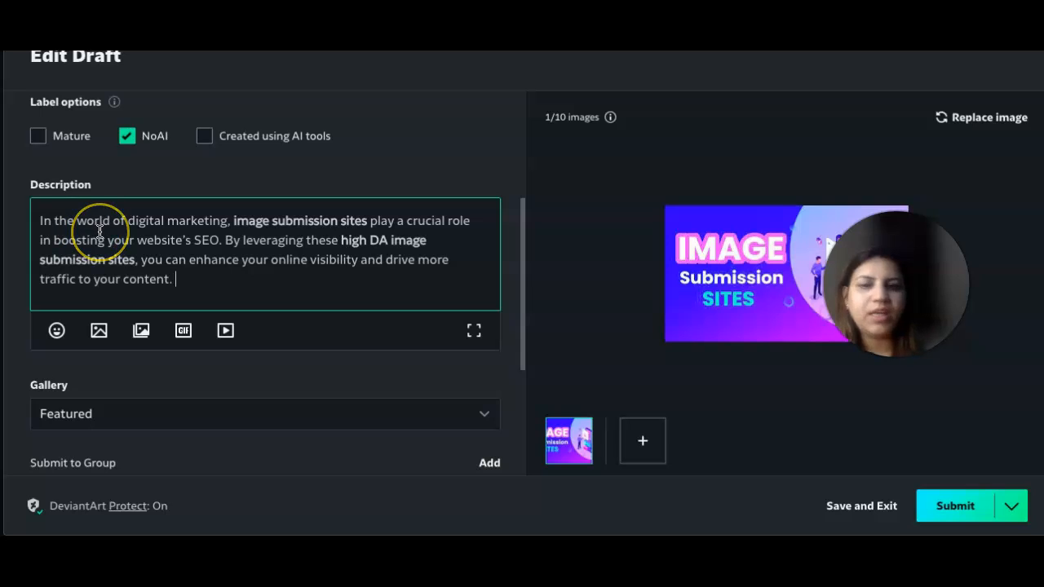
type("Read more")
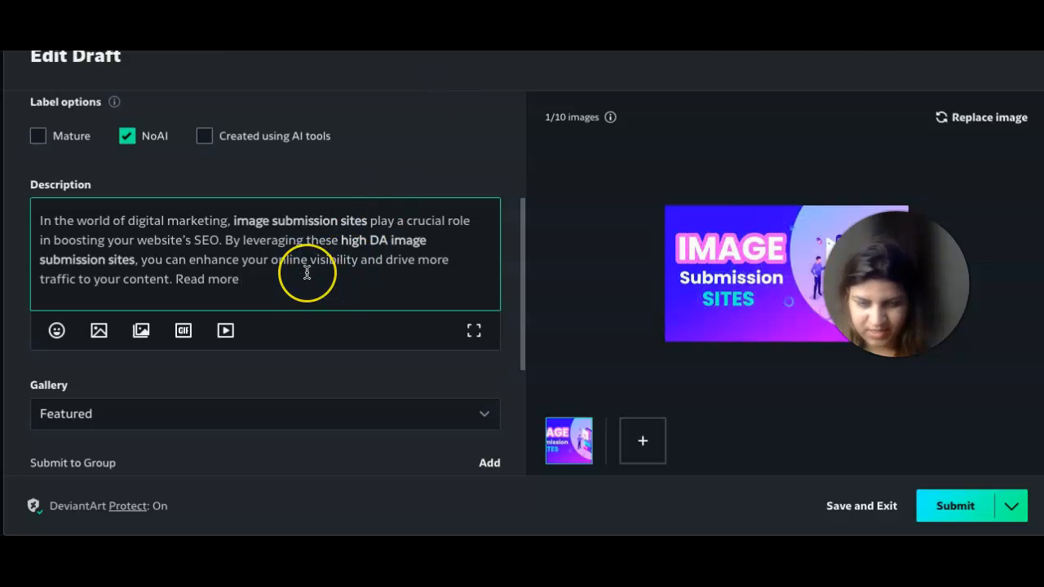
type("-")
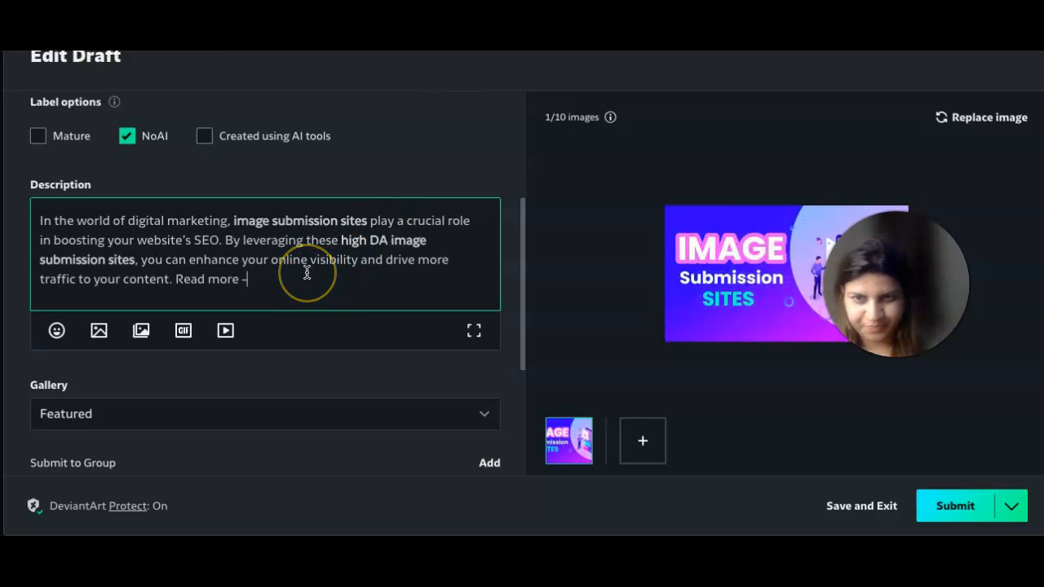
type("https://searchenginetactics.com/top-100-image-submission-sites-for-seo-2025-2026/")
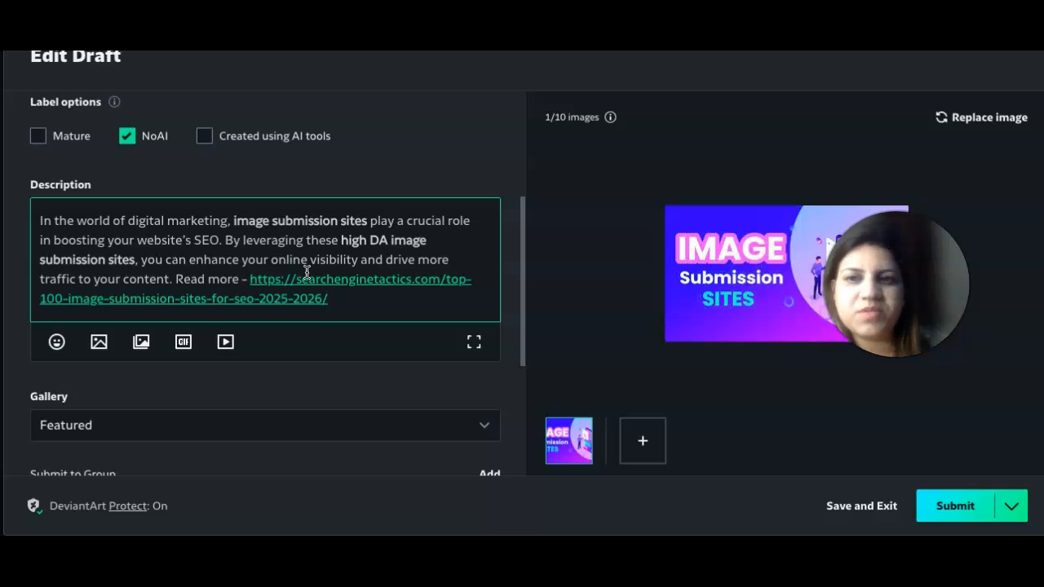
Step: Review the draft's title, tags, description, gallery and selling options, including the expanded advanced settings
scroll(269, 431, "down", 3)
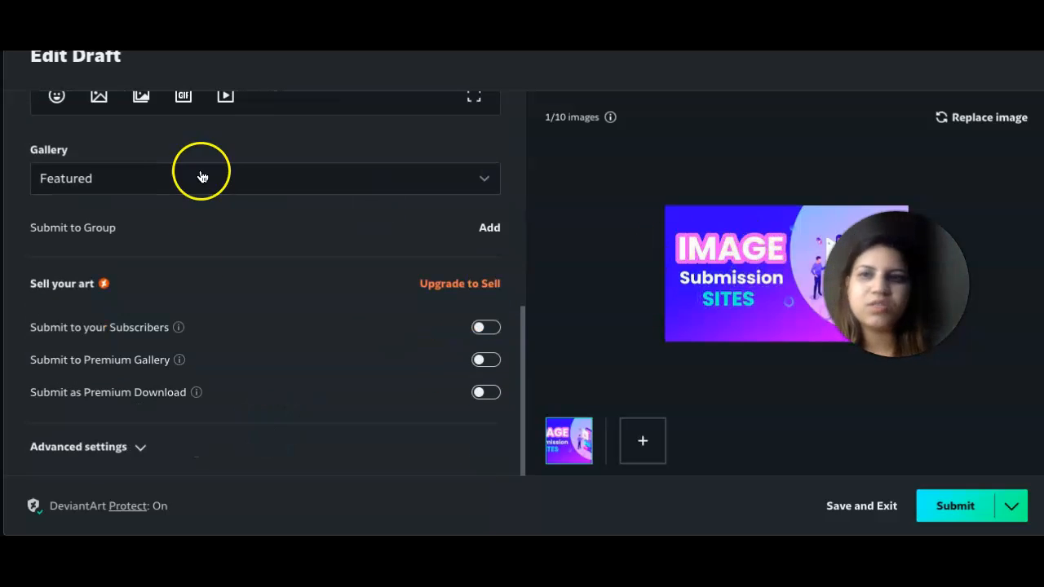
scroll(203, 173, "up", 6)
scroll(169, 371, "up", 2)
scroll(169, 371, "down", 6)
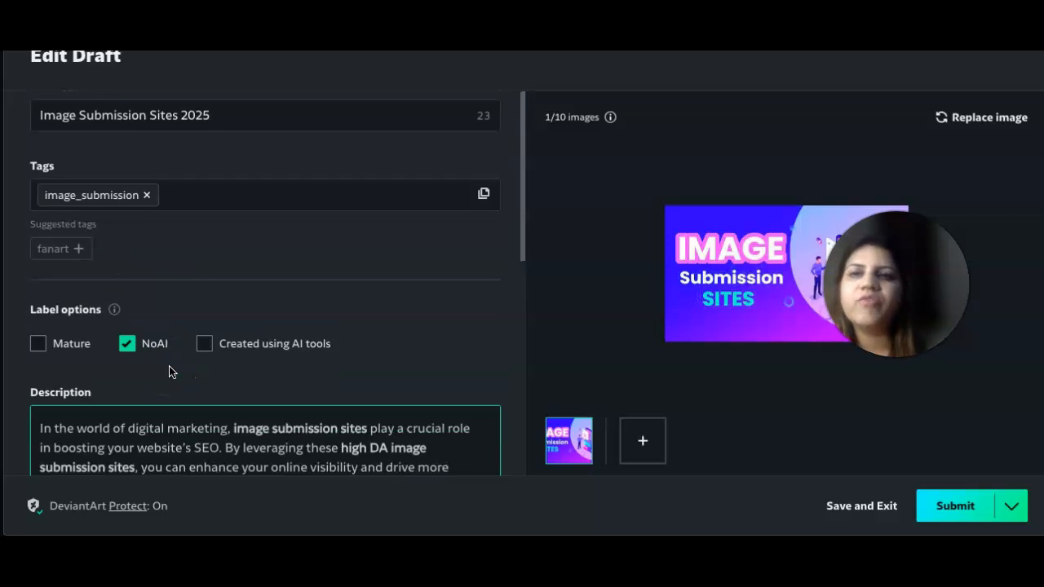
left_click(139, 447)
scroll(226, 399, "down", 1)
scroll(226, 400, "down", 5)
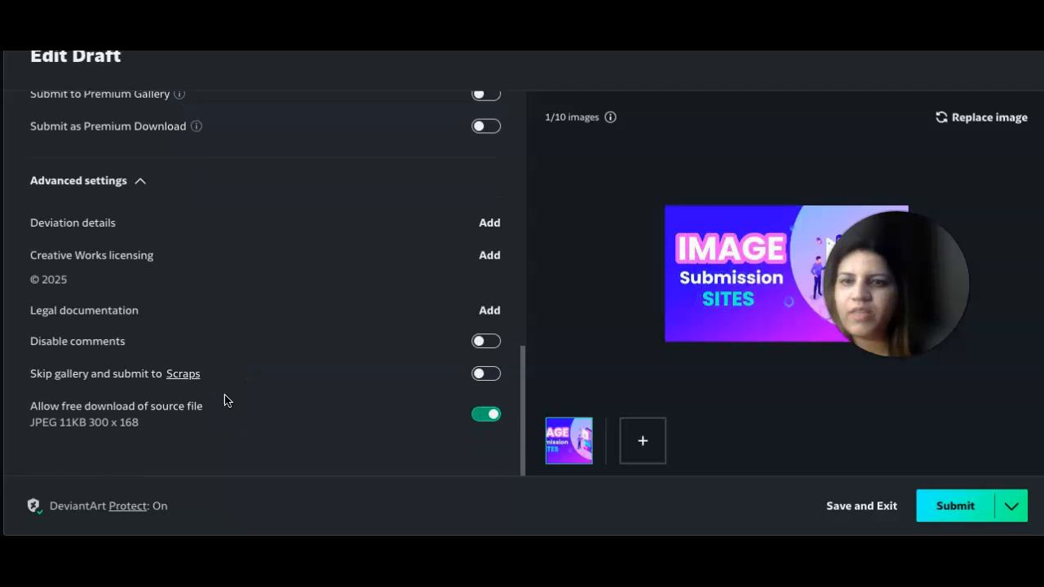
scroll(226, 400, "up", 10)
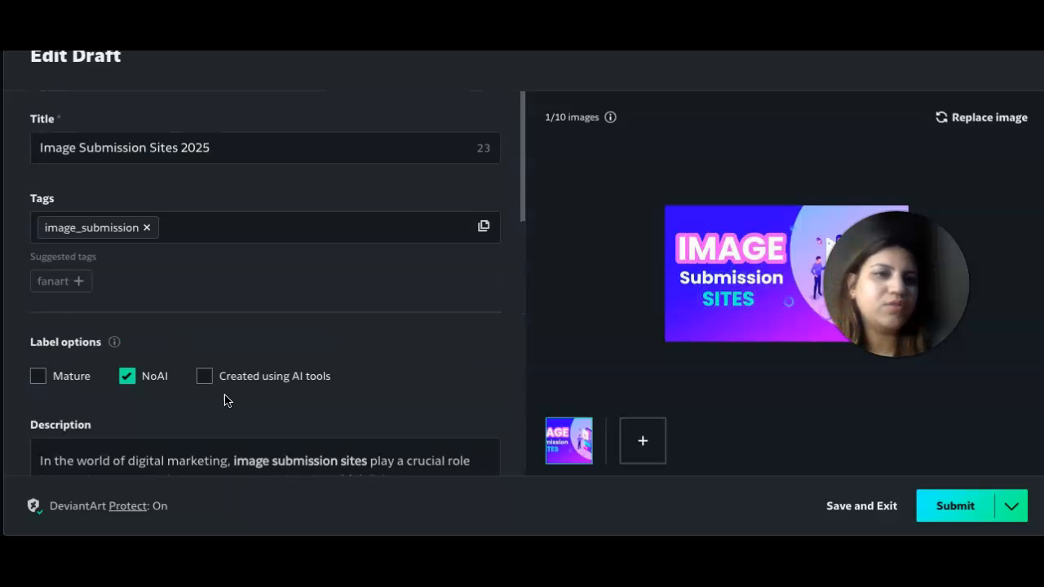
Step: Submit the Image Submission Sites 2025 draft and view the published deviation
left_click(944, 509)
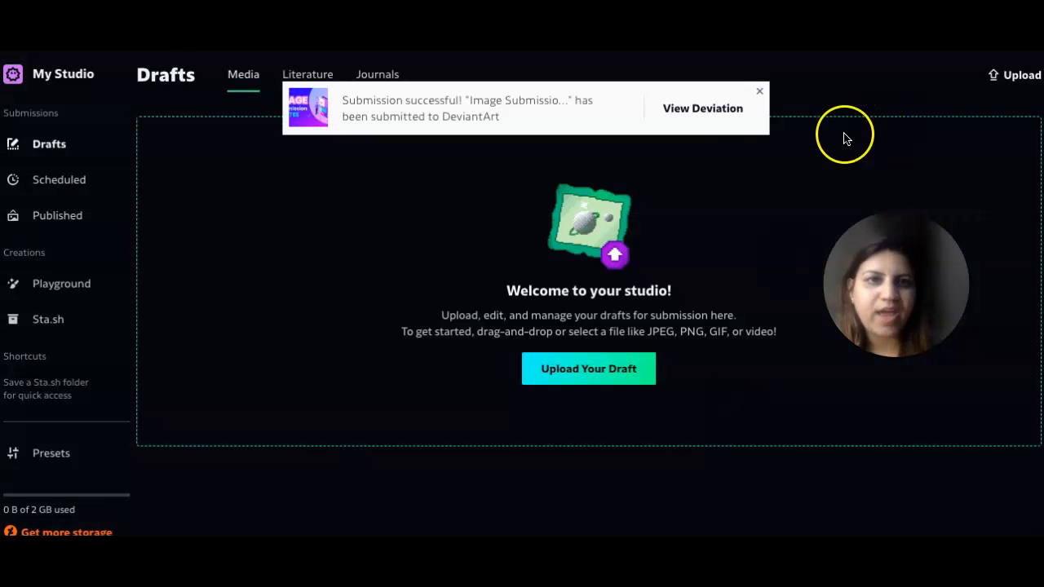
left_click(702, 110)
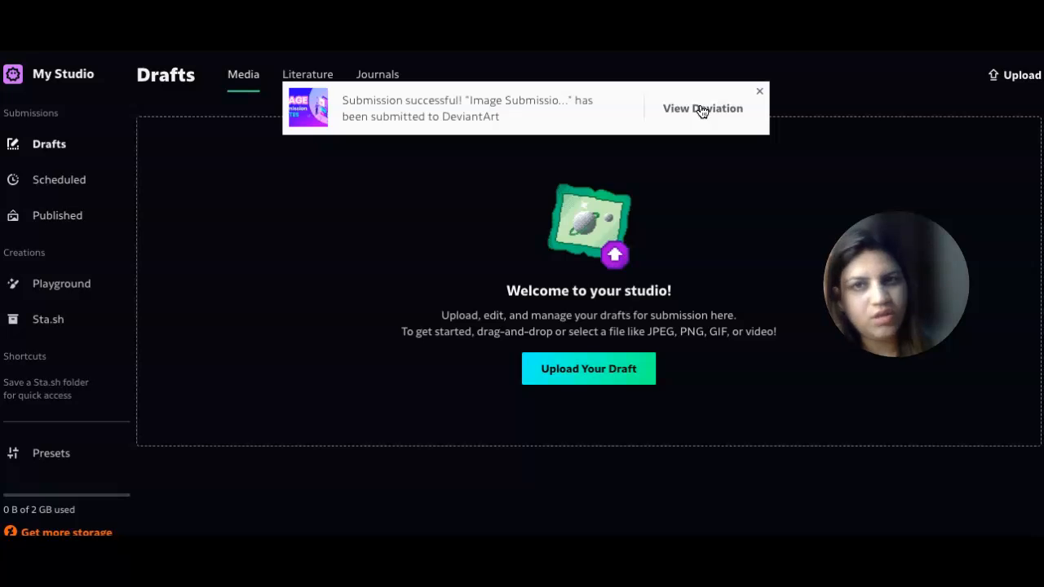
left_click(703, 111)
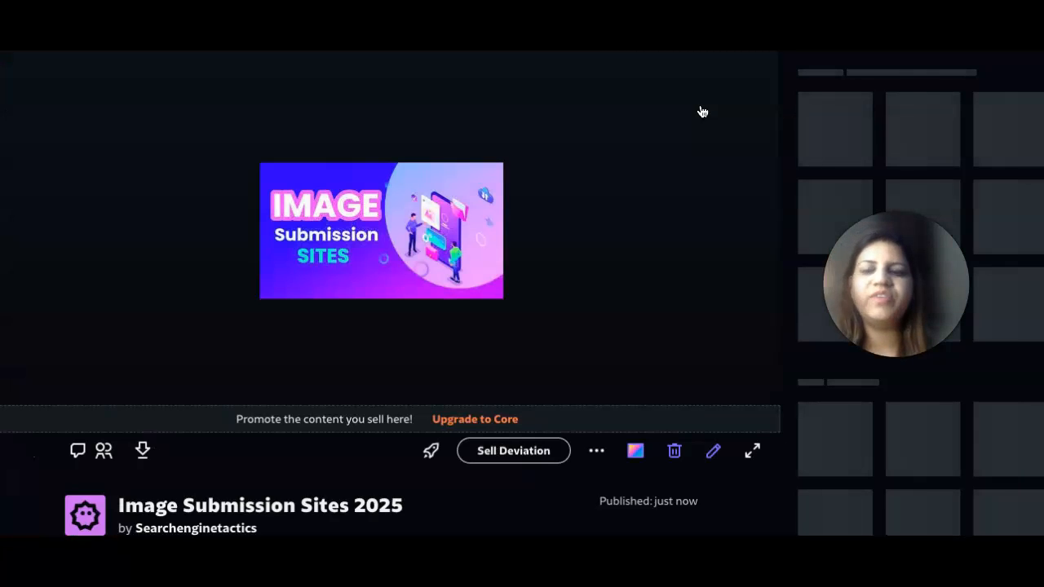
Step: Review the published deviation's title, image_submission tag, description and backlink
scroll(539, 326, "down", 4)
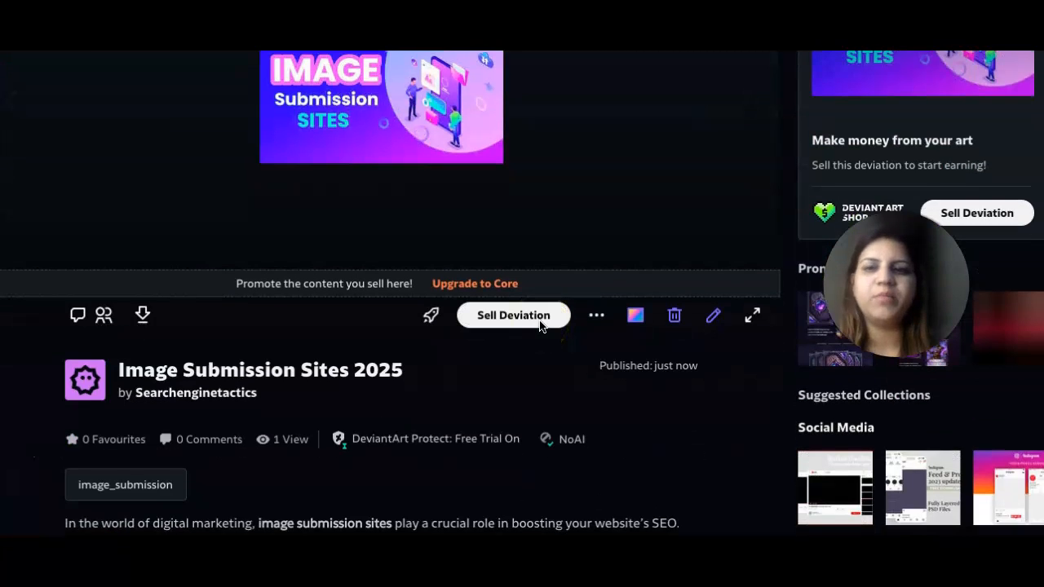
scroll(448, 310, "up", 4)
scroll(387, 252, "down", 4)
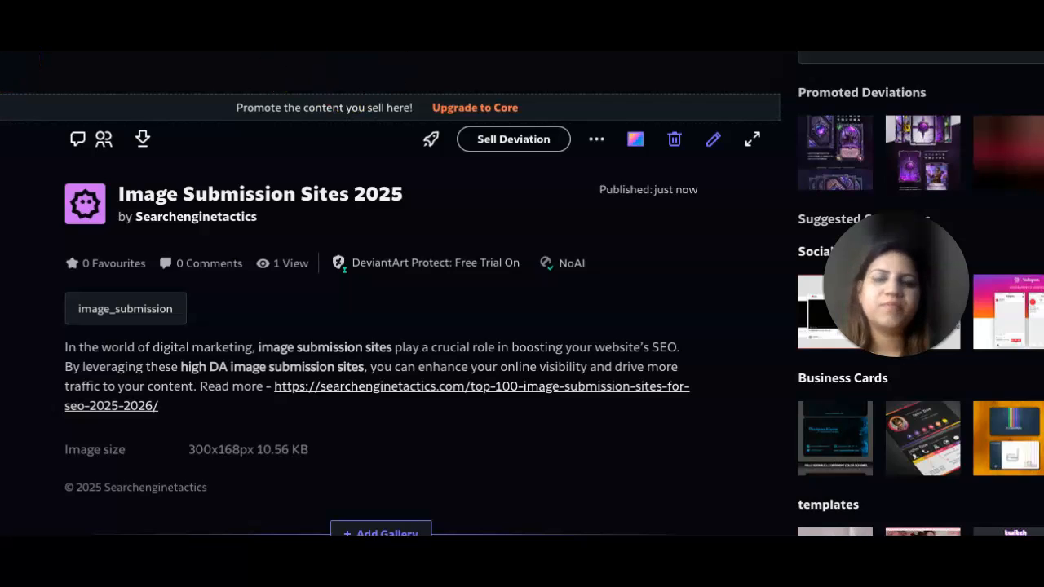
scroll(384, 288, "up", 4)
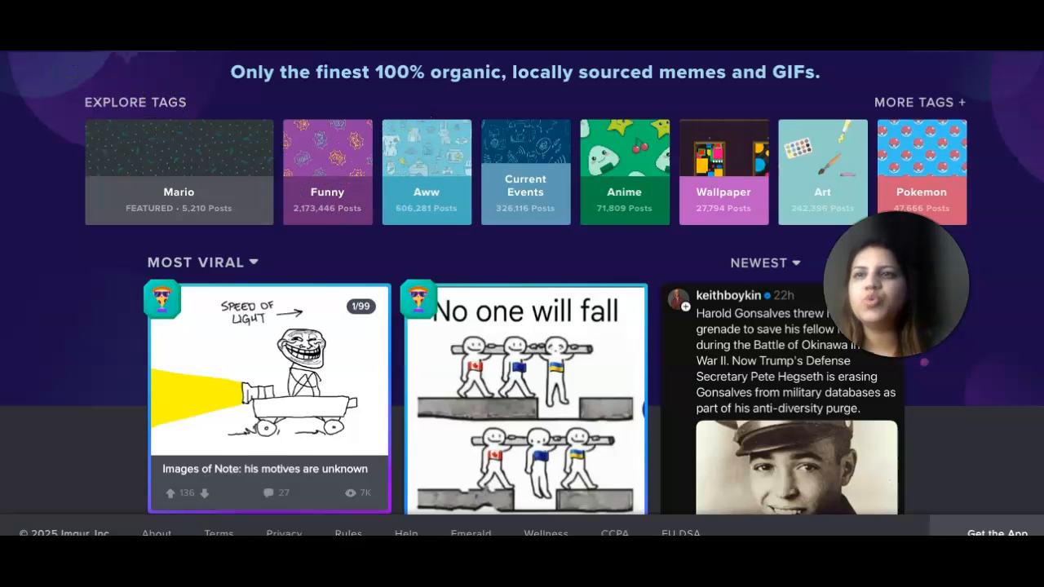
Step: Switch to Imgur, start a new post and upload the Image Submission Sites picture from the Desktop folder
scroll(522, 294, "up", 3)
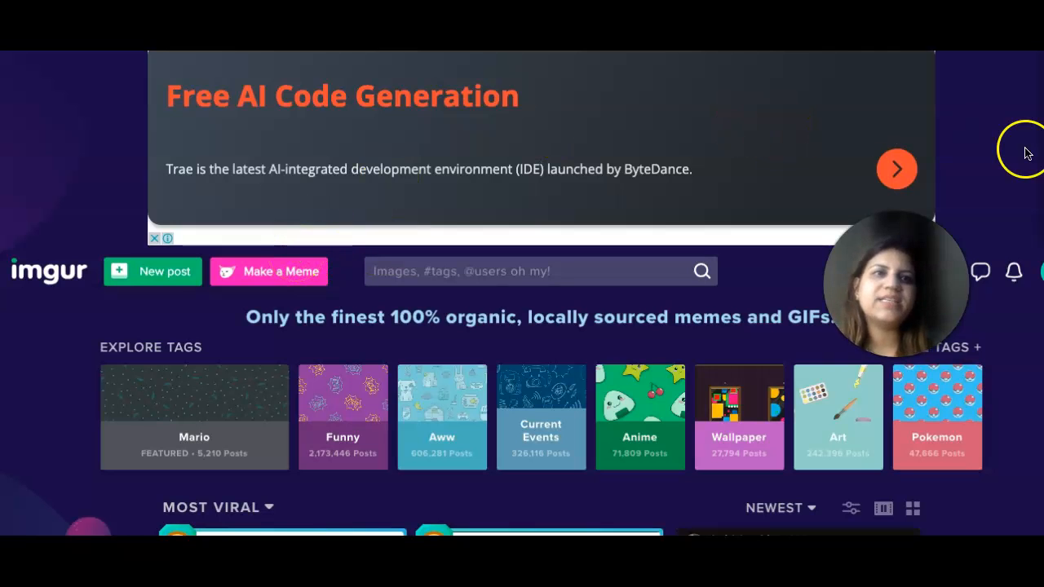
scroll(522, 326, "down", 3)
left_click(675, 203)
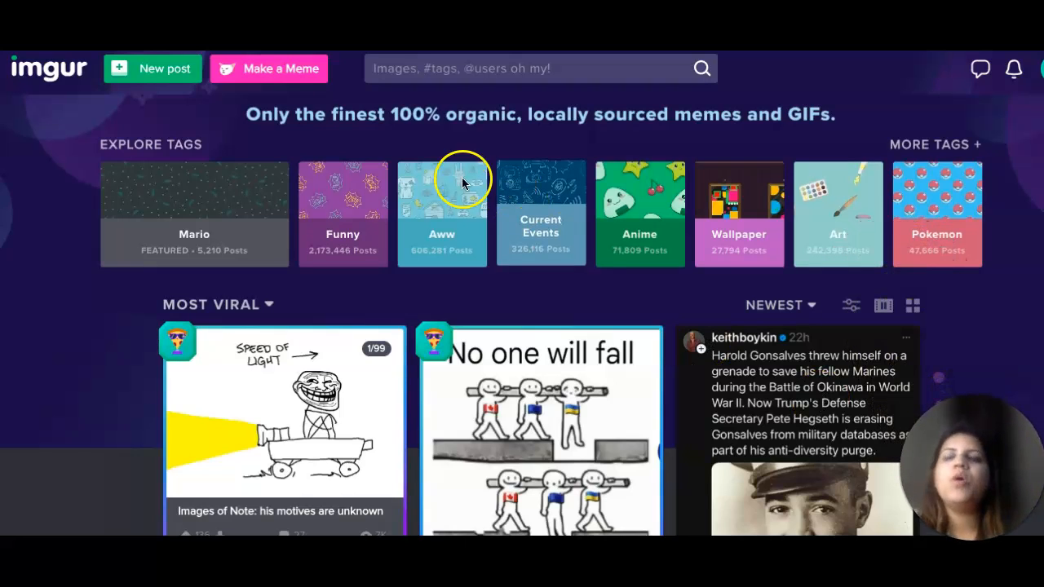
left_click(625, 333)
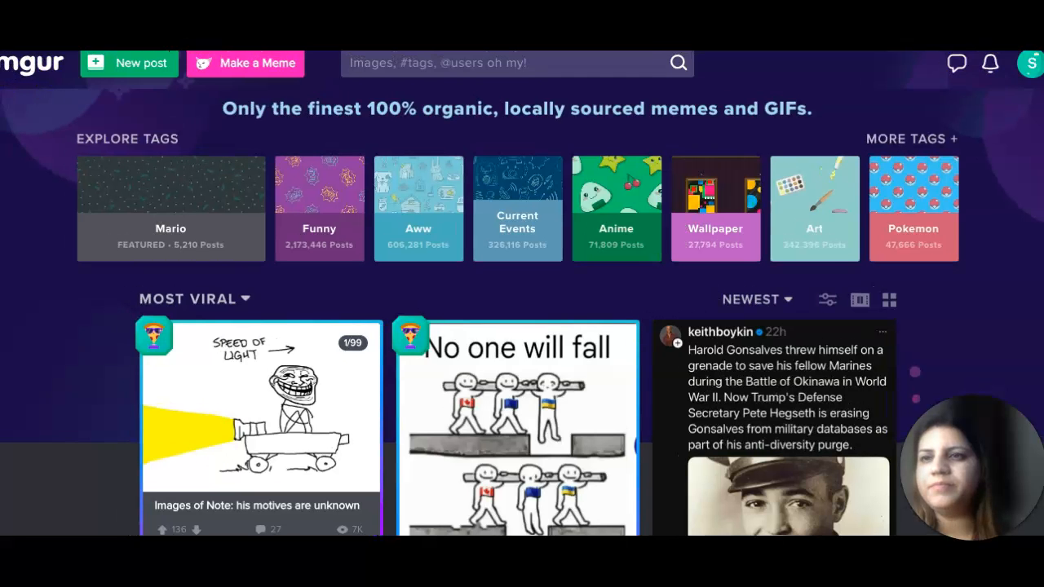
left_click(109, 64)
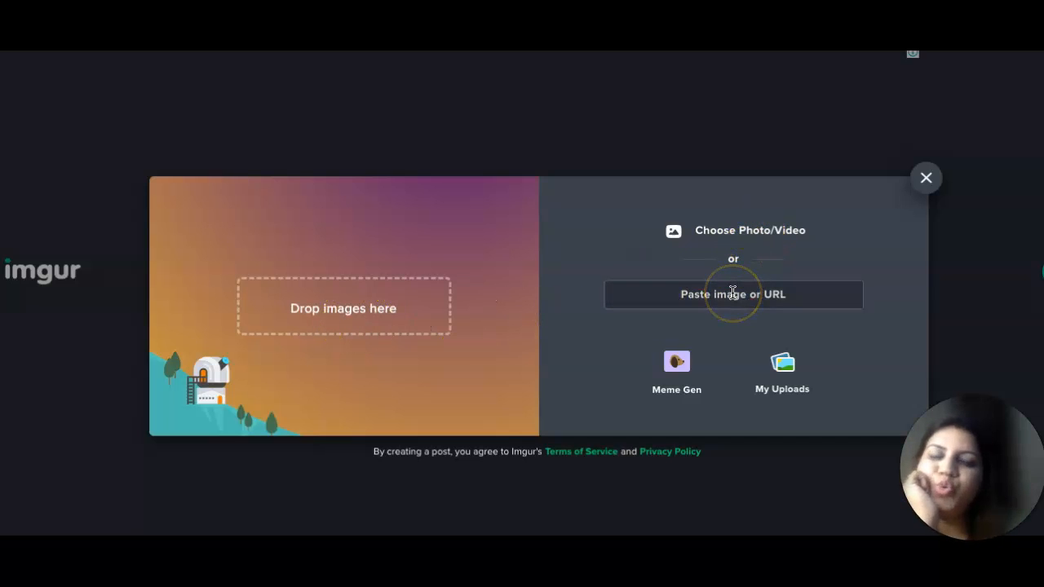
left_click(740, 232)
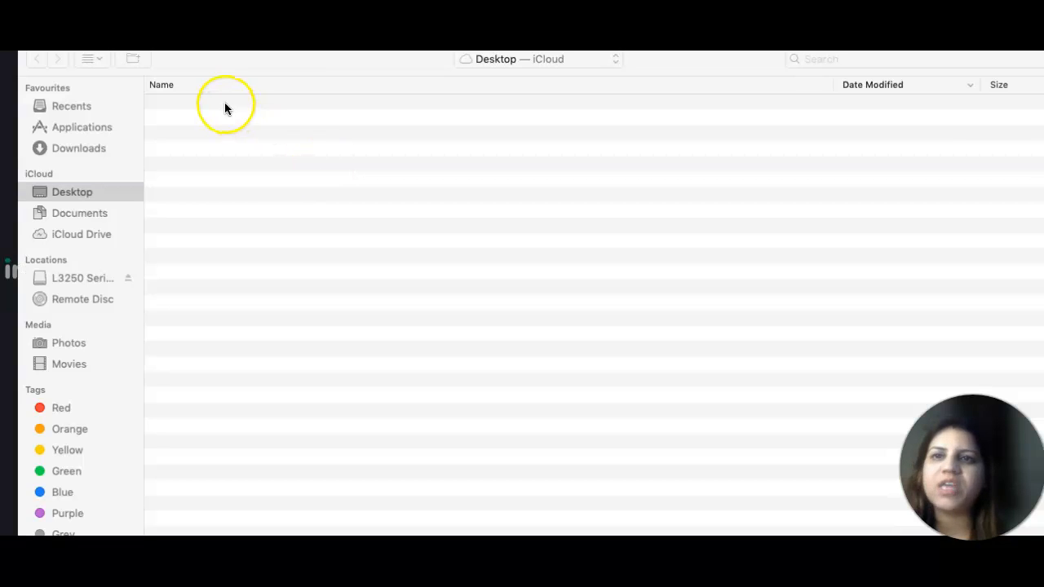
left_click(224, 105)
double_click(224, 104)
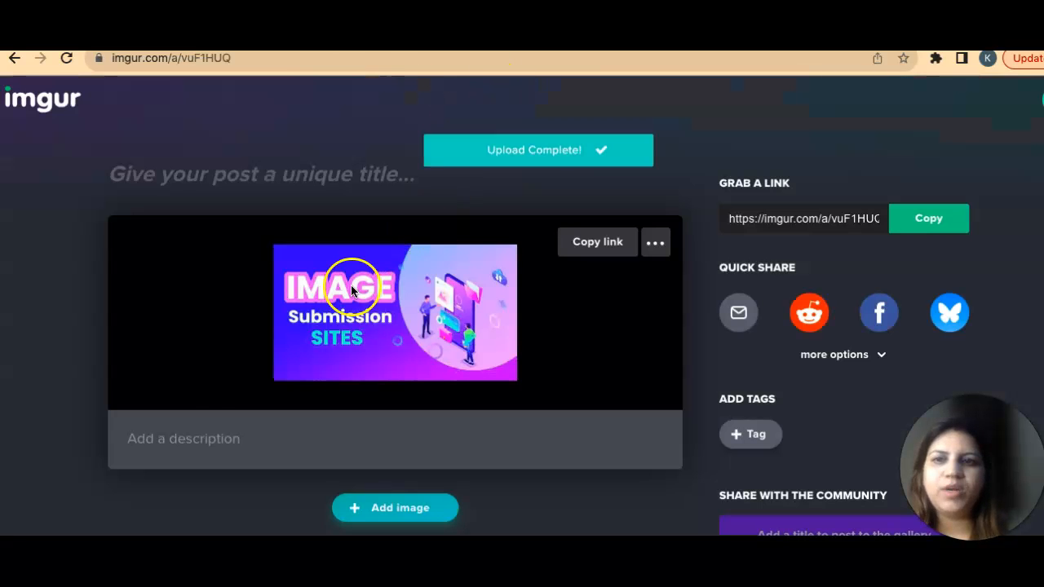
Step: Copy the blog article's heading "Top 100 Image Submission Sites for SEO 2025-2026" into the Imgur post's title
left_click(155, 173)
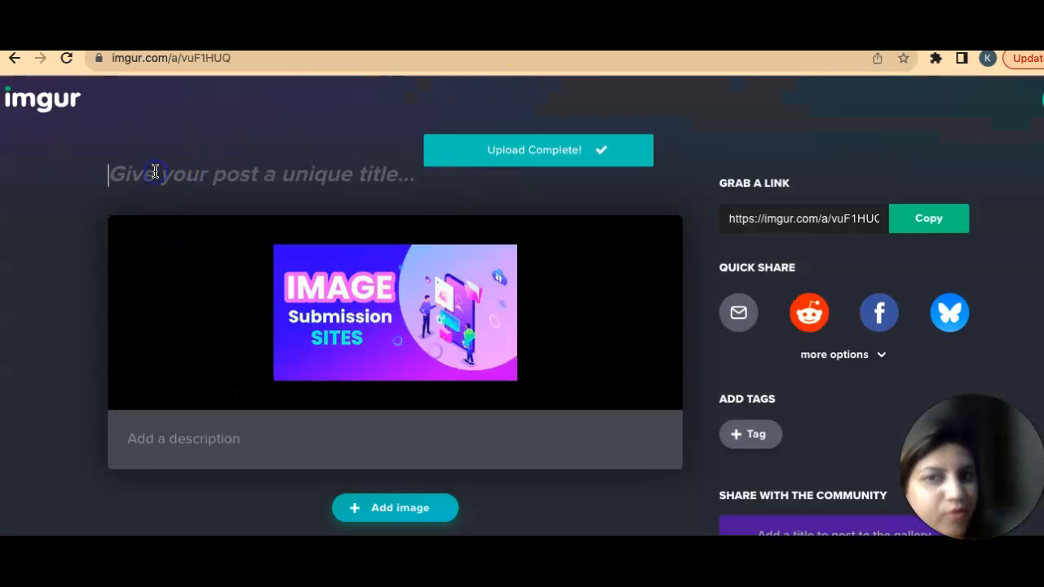
left_click(156, 436)
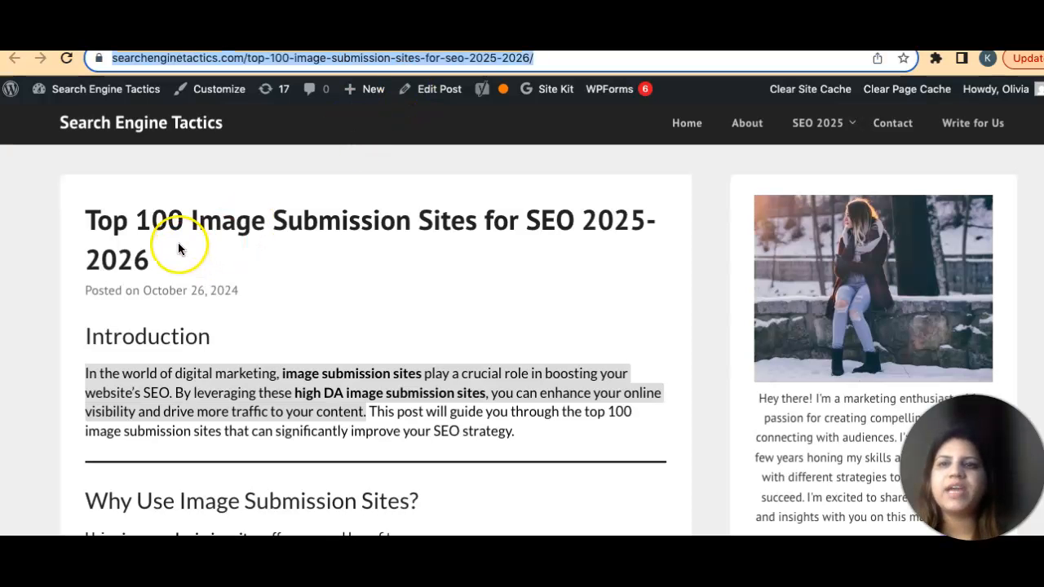
triple_click(168, 222)
key("ctrl+c")
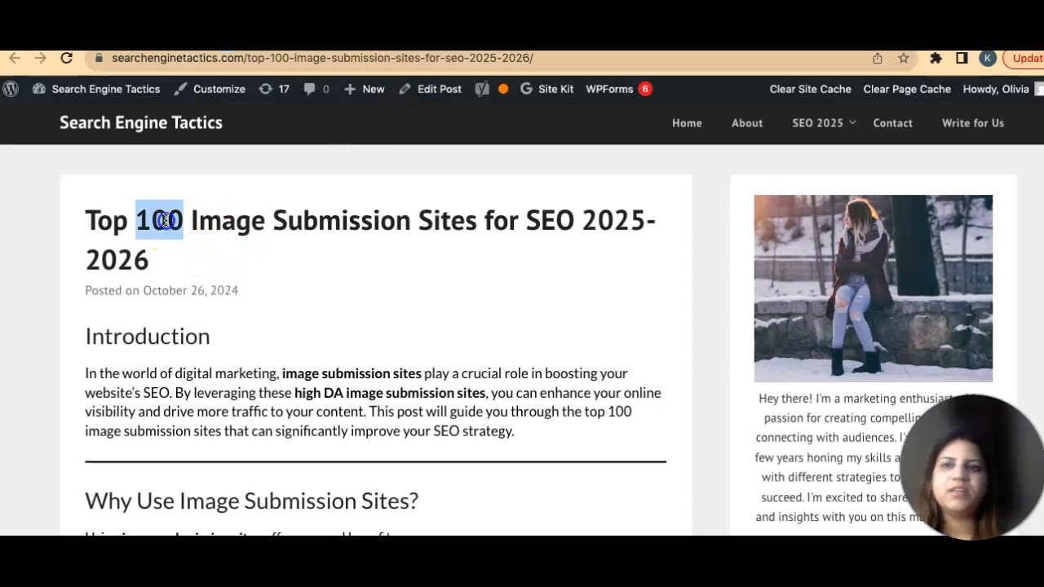
left_click(636, 39)
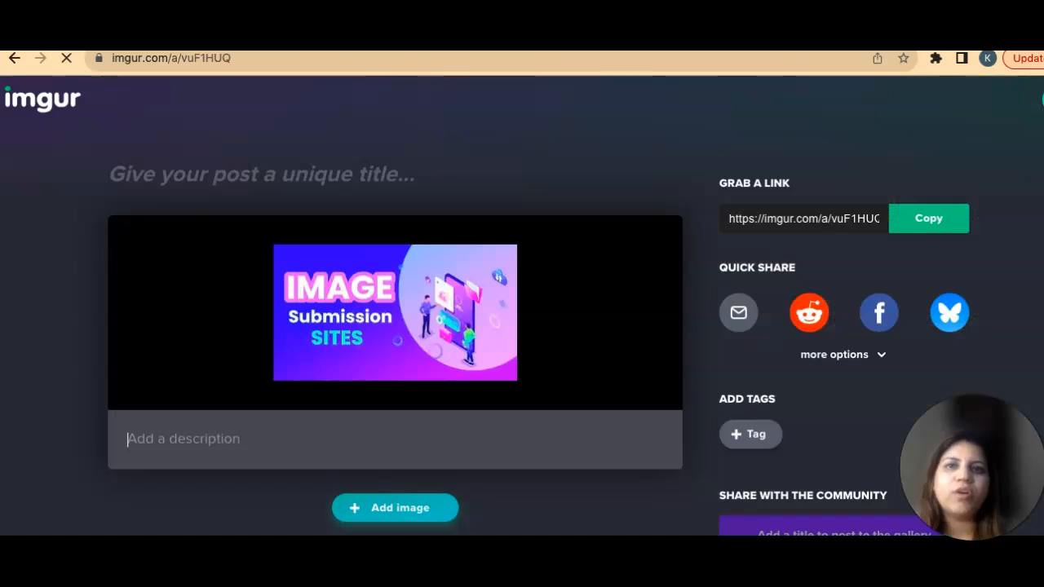
left_click(150, 175)
key("ctrl+v")
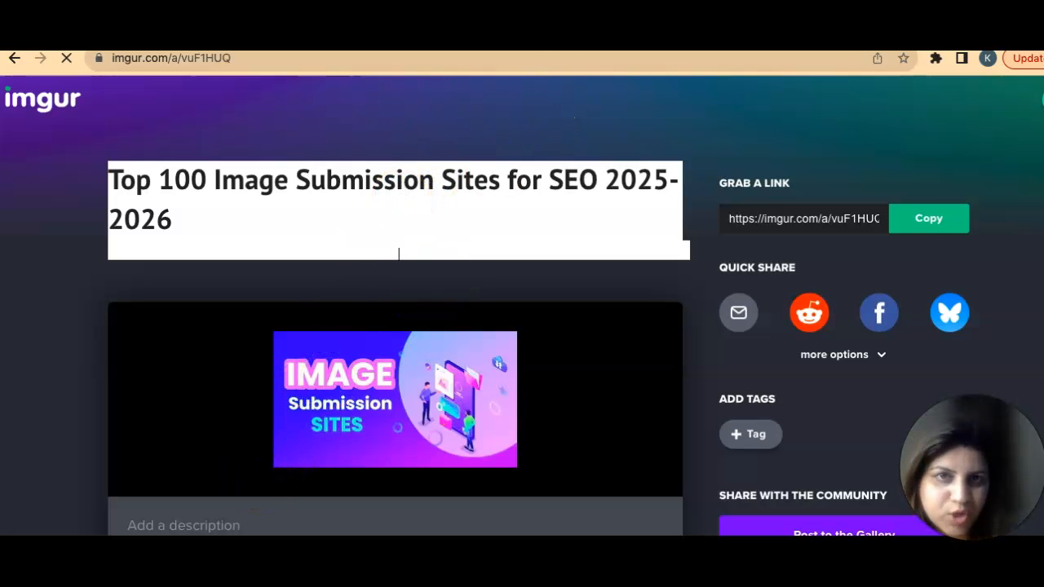
Step: Copy the first two sentences of the blog article's introduction into the Imgur post's description
left_click(489, 35)
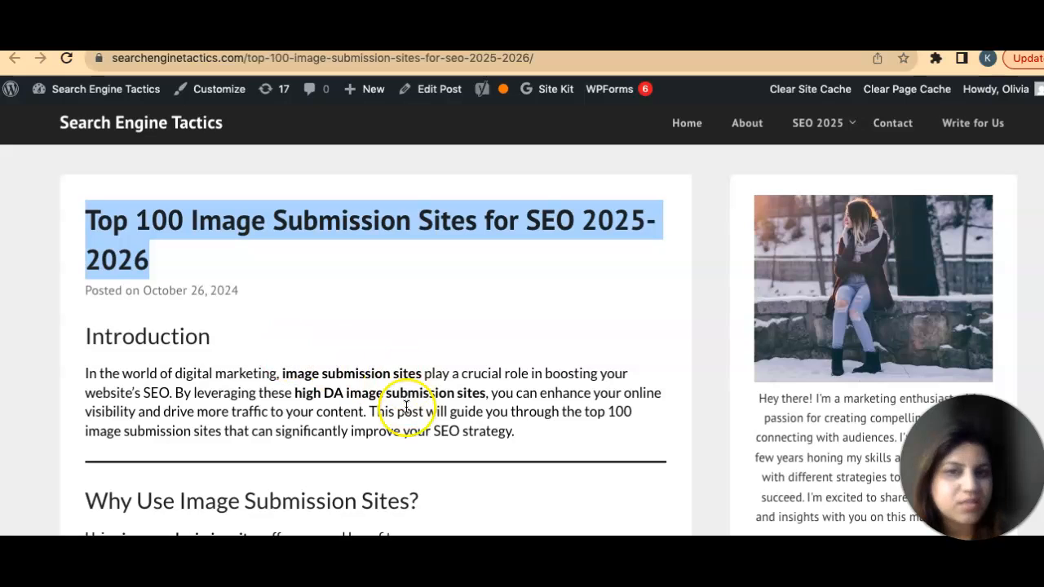
left_click_drag(369, 411, 85, 373)
key("ctrl+c")
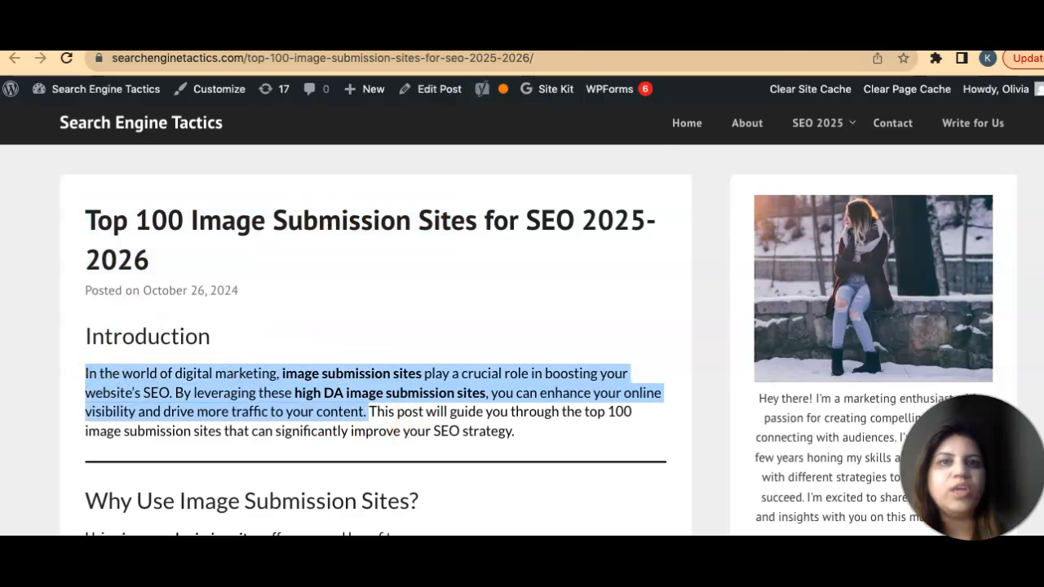
left_click(612, 35)
left_click(144, 435)
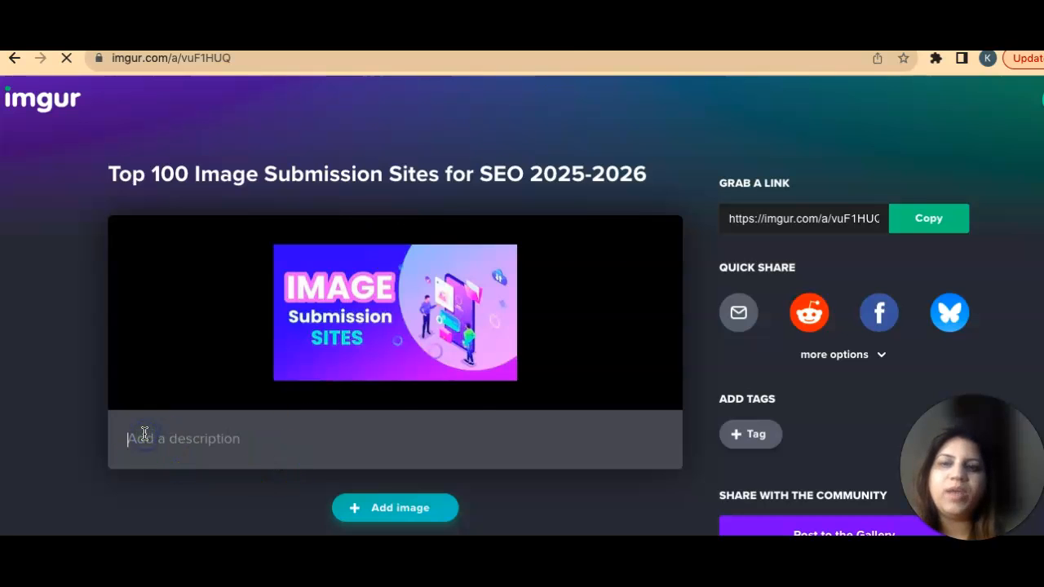
key("ctrl+v")
type("E")
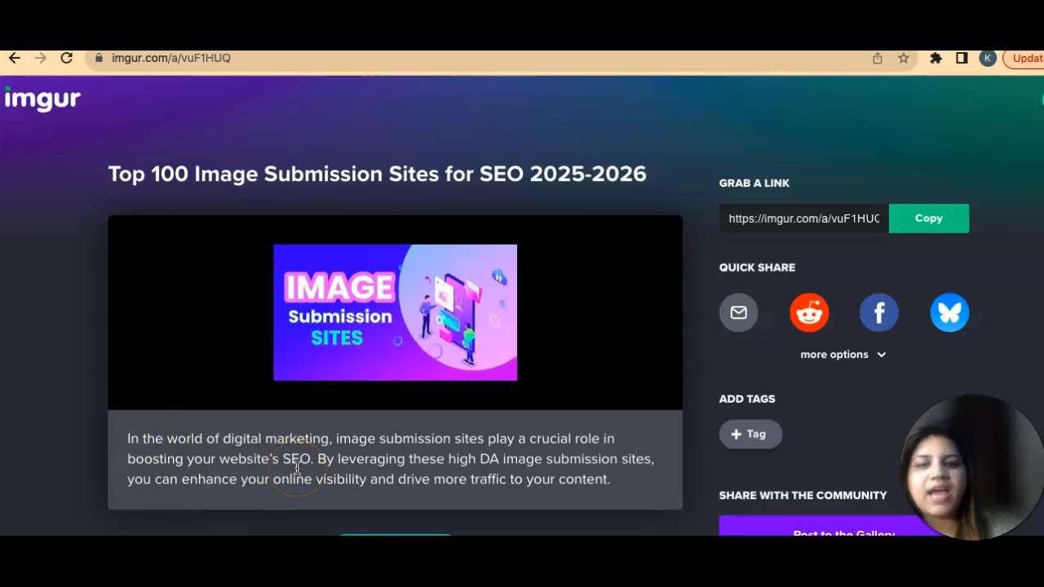
type("ead More -")
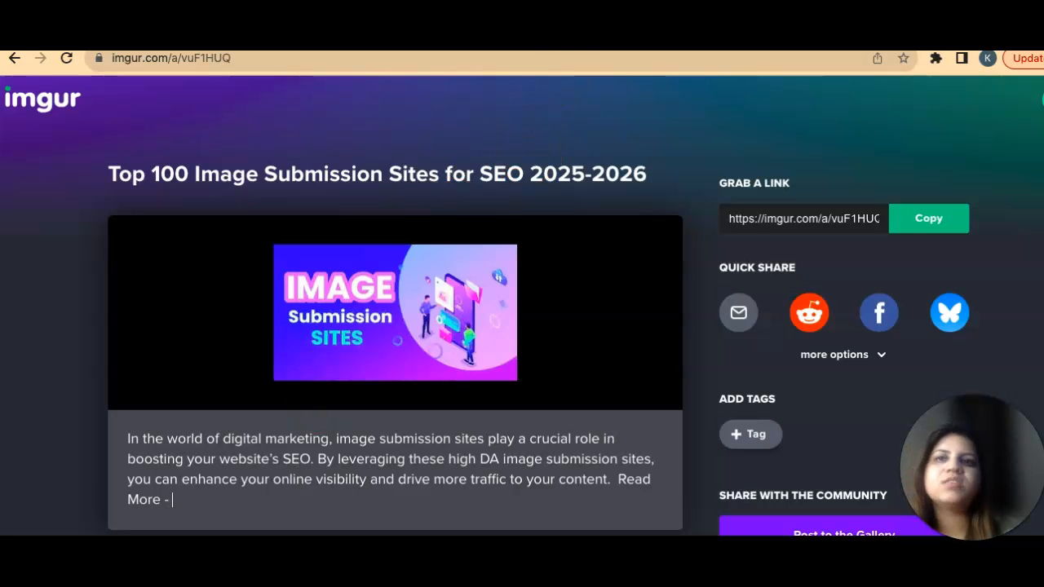
left_click(367, 41)
left_click(368, 60)
key("ctrl+c")
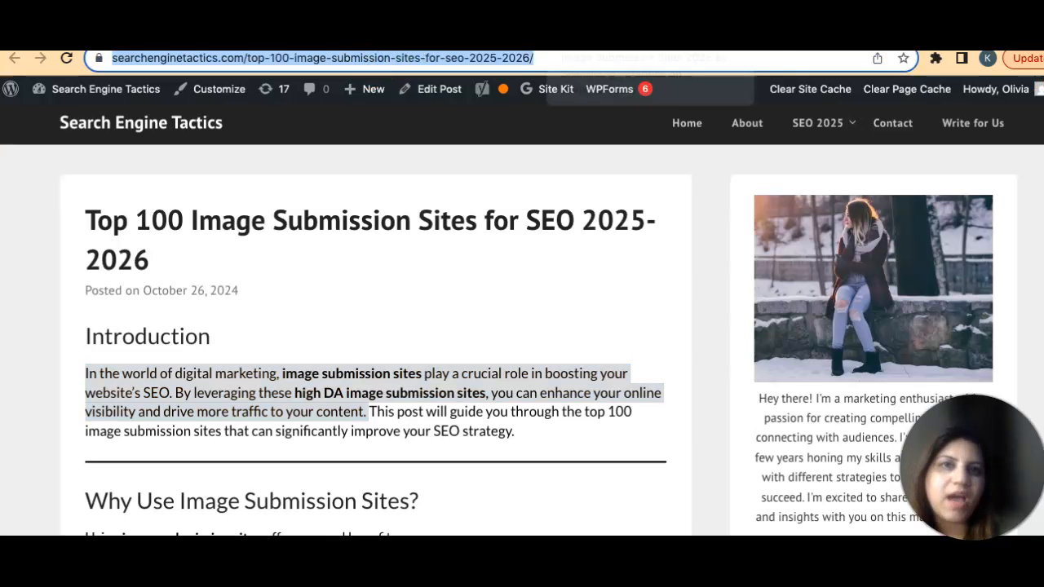
left_click(569, 40)
left_click(192, 507)
key("ctrl+v")
Step: Add the tag "image submission sites" to the Imgur post
scroll(367, 457, "down", 2)
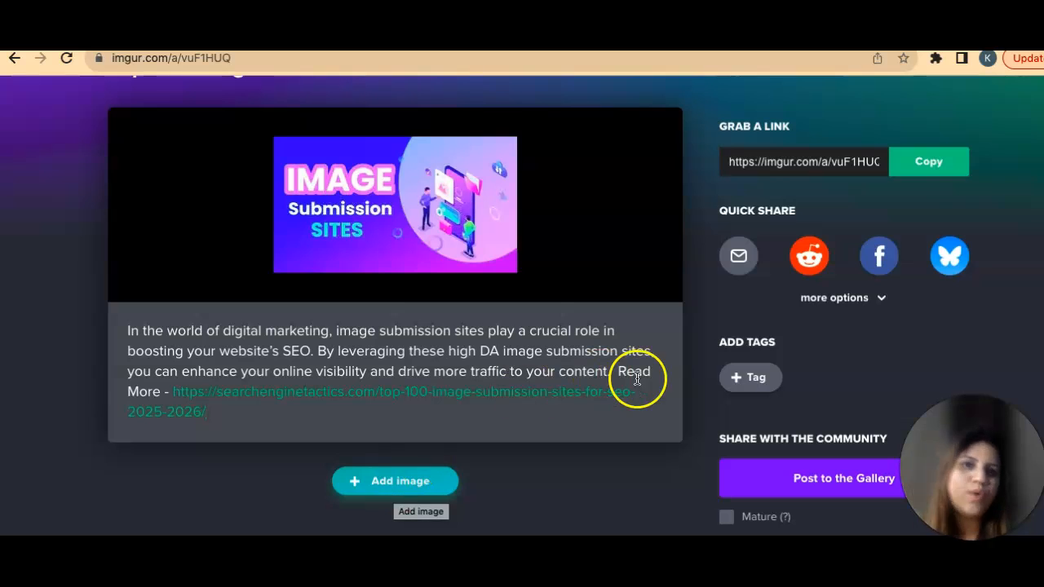
left_click(752, 377)
type("image submission sy")
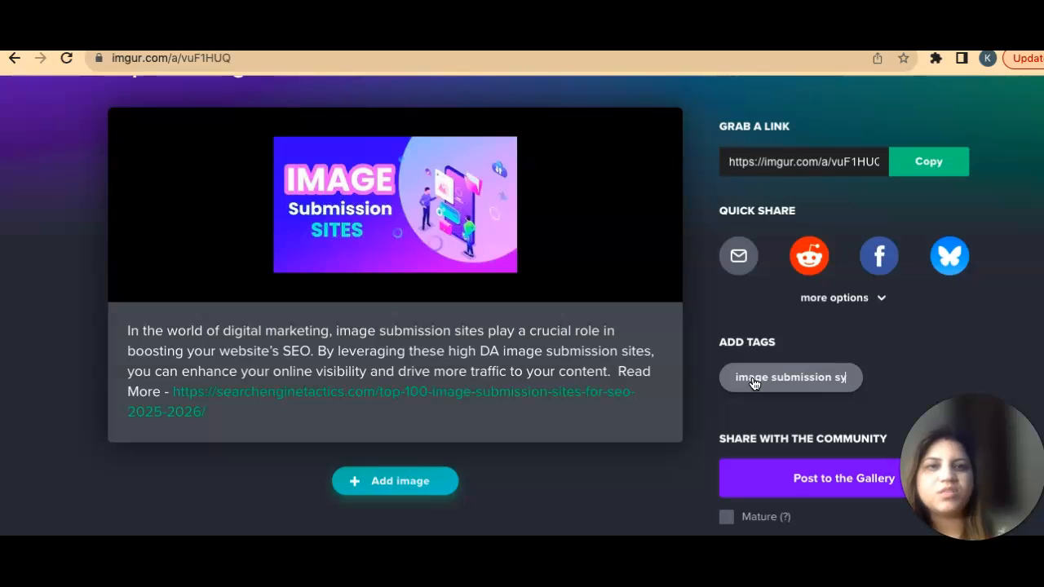
key("BackSpace")
type("ites")
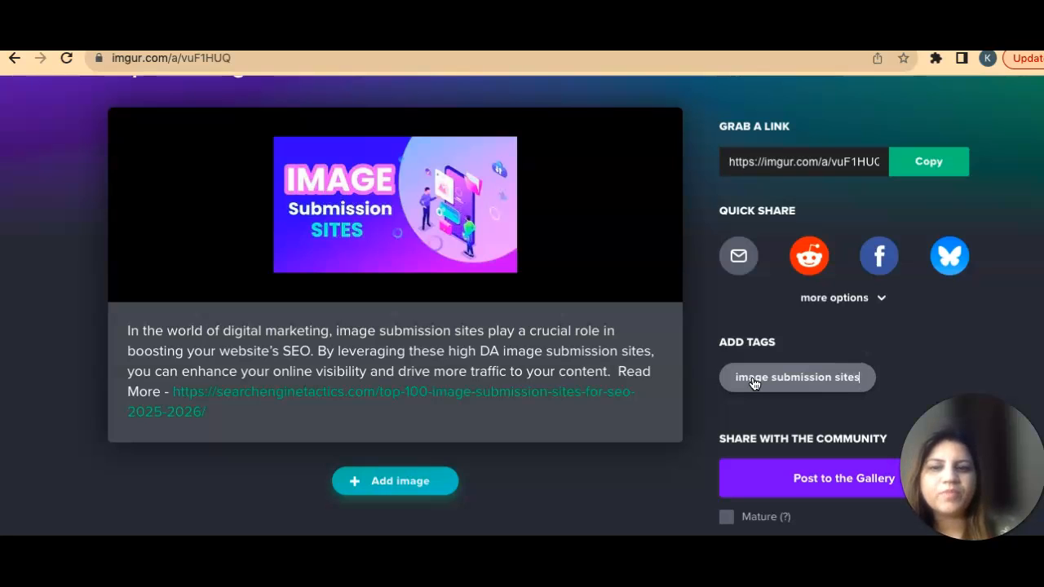
key("Return")
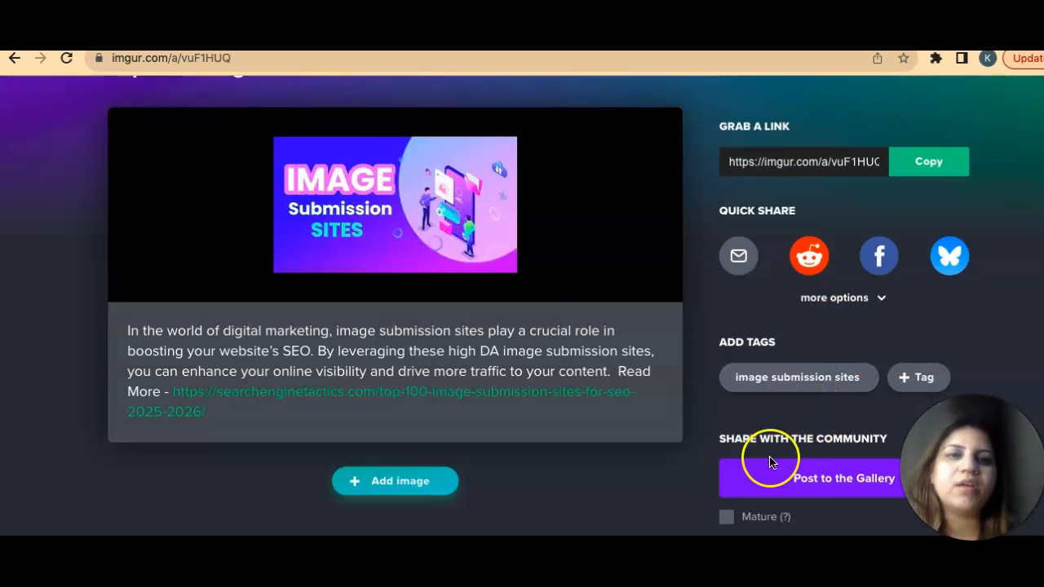
Step: Post the image to the Imgur gallery and review the published post's address, description, backlink and tag
left_click(814, 481)
left_click(607, 422)
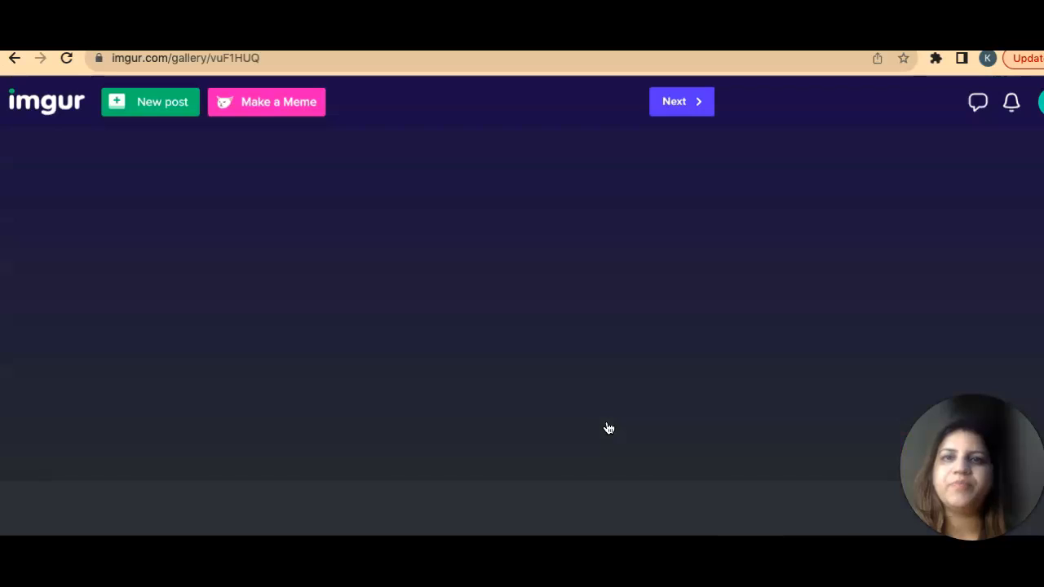
left_click(451, 58)
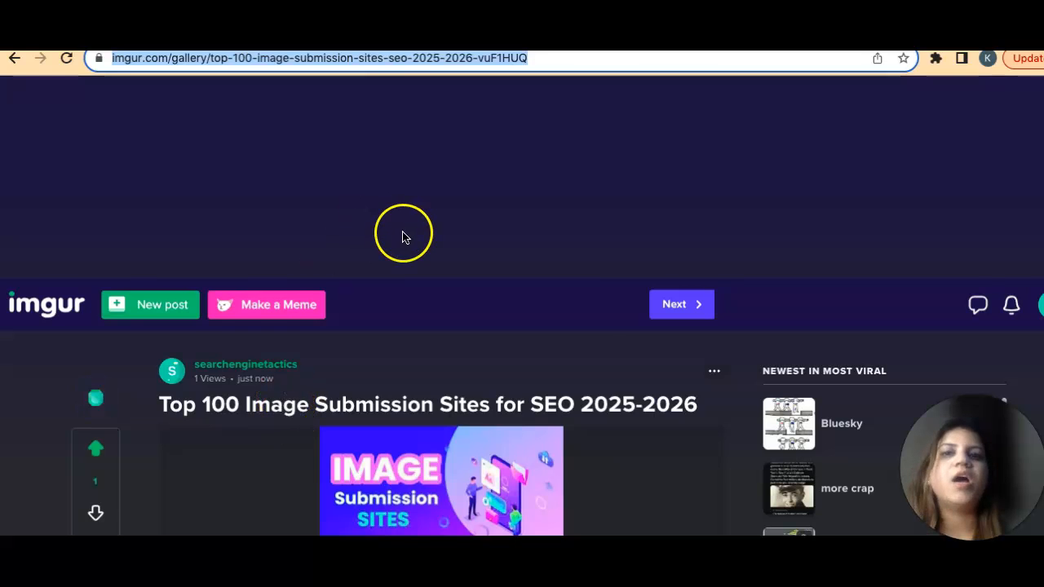
scroll(400, 233, "down", 3)
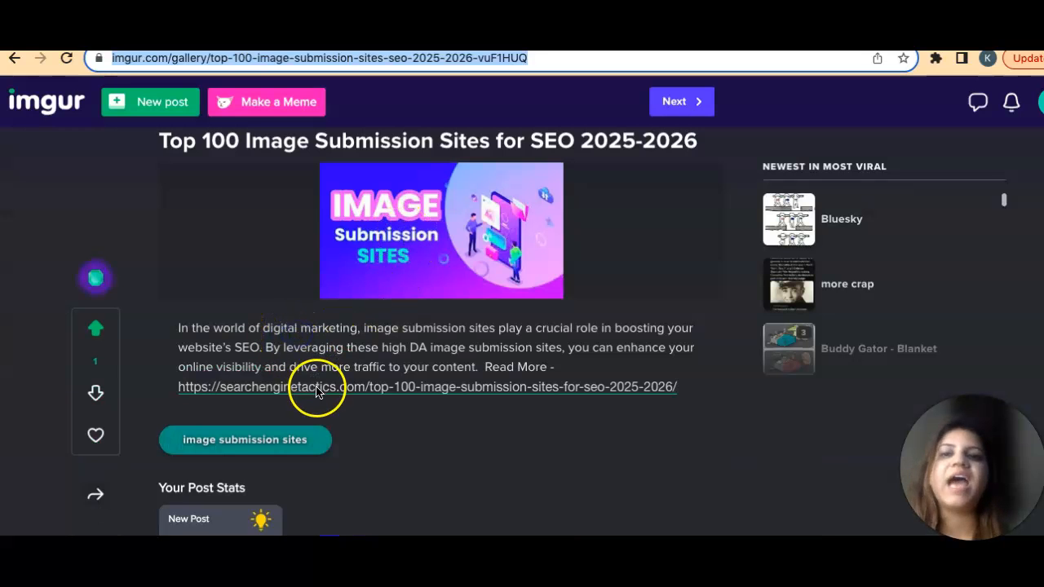
scroll(317, 390, "down", 1)
left_click_drag(278, 327, 301, 328)
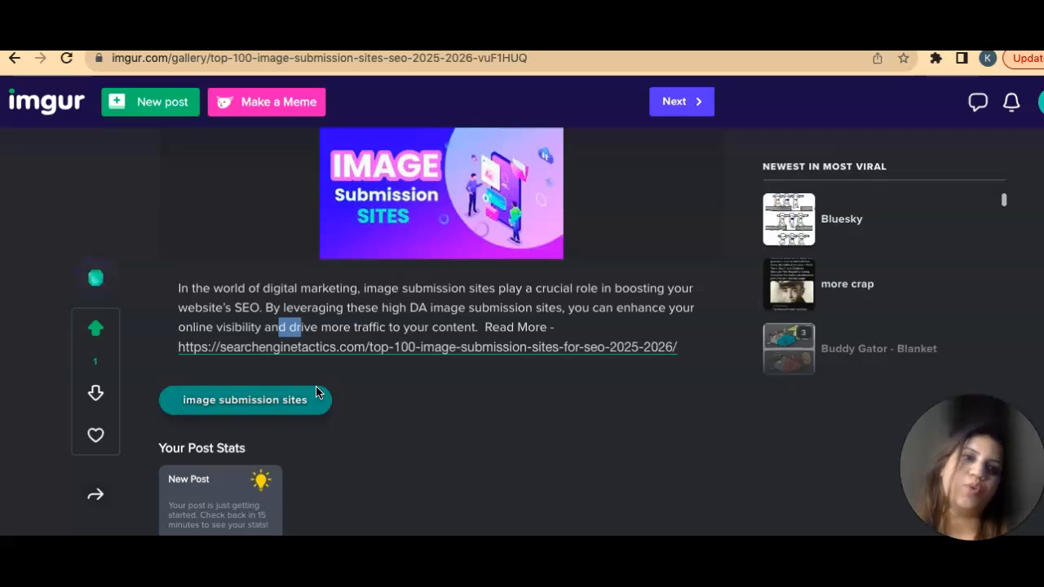